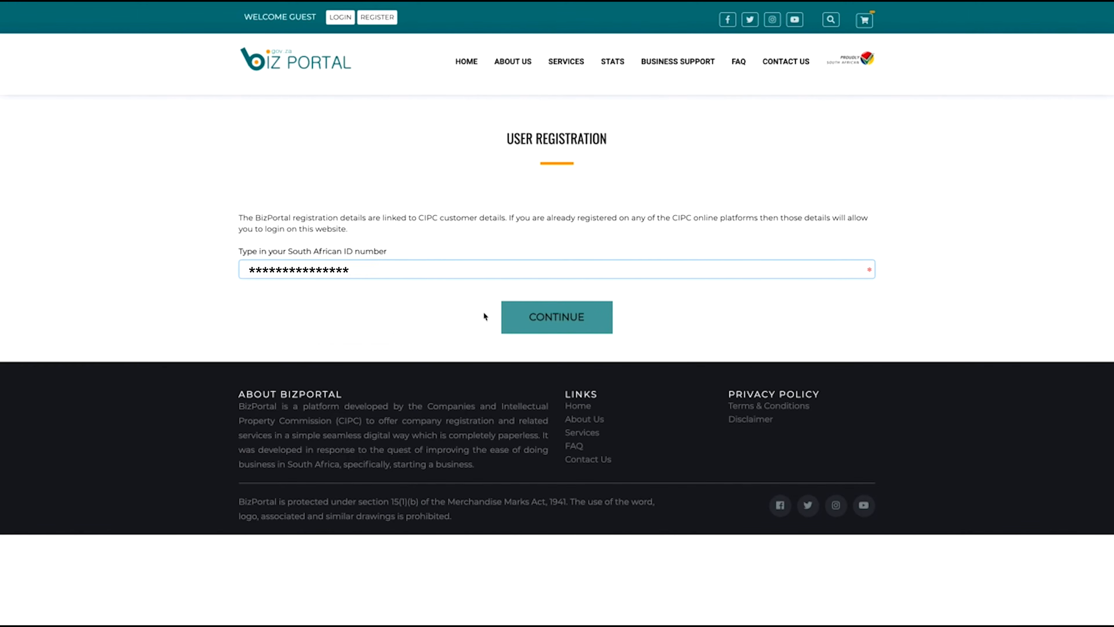
- Submit the ID number and verify identity by entering the ID card issue date
{"action": "left_click", "coordinate": [516, 324]}
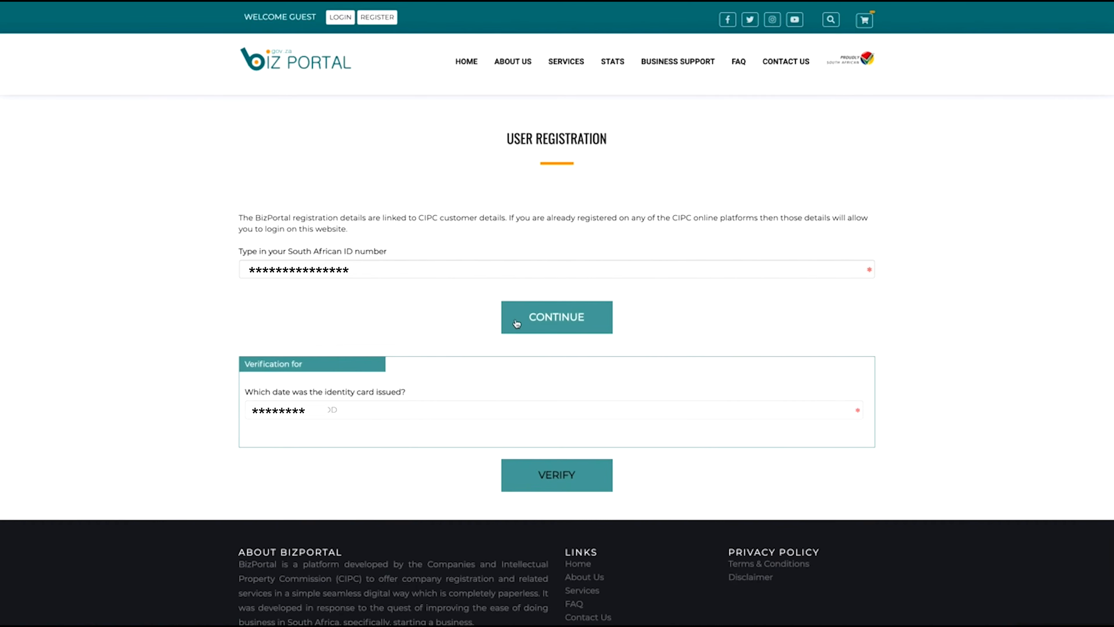
{"action": "left_click", "coordinate": [346, 410]}
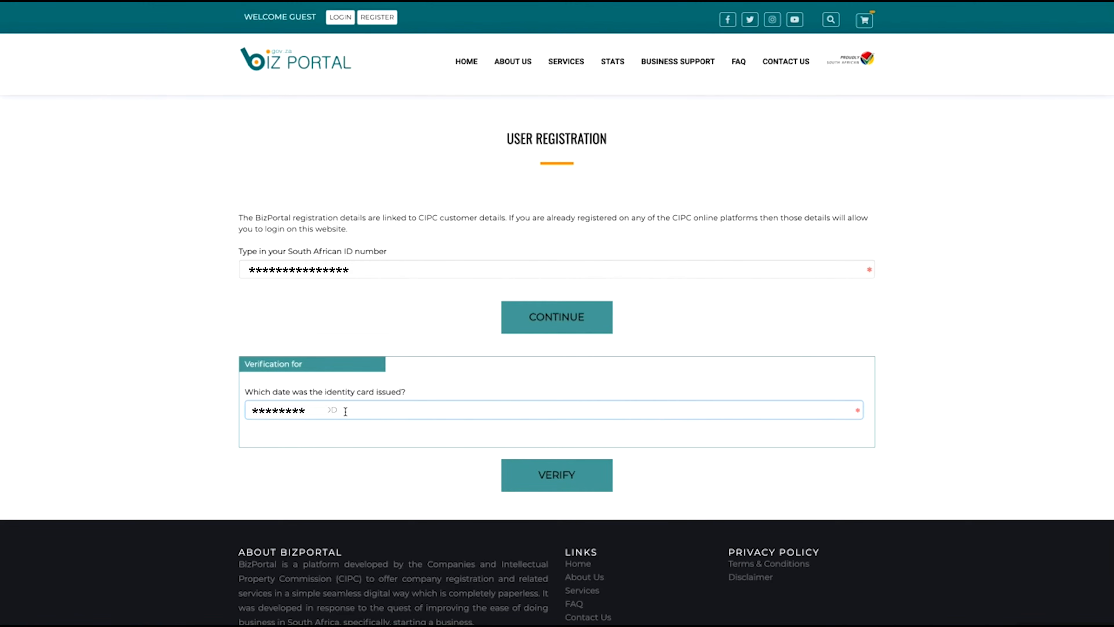
{"action": "type", "text": "2"}
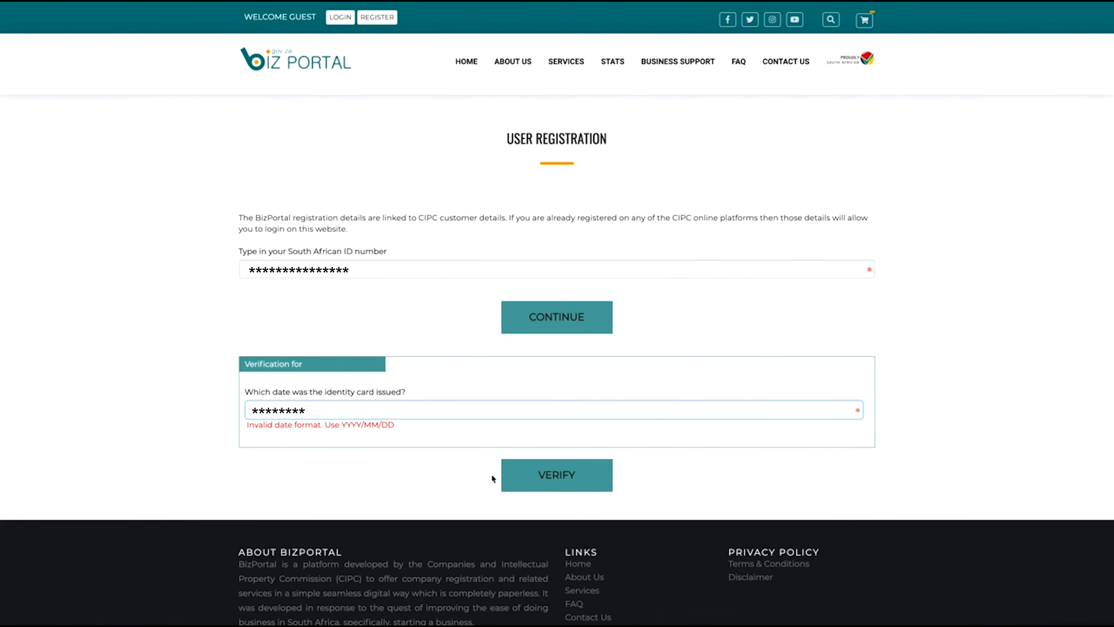
{"action": "left_click", "coordinate": [547, 482]}
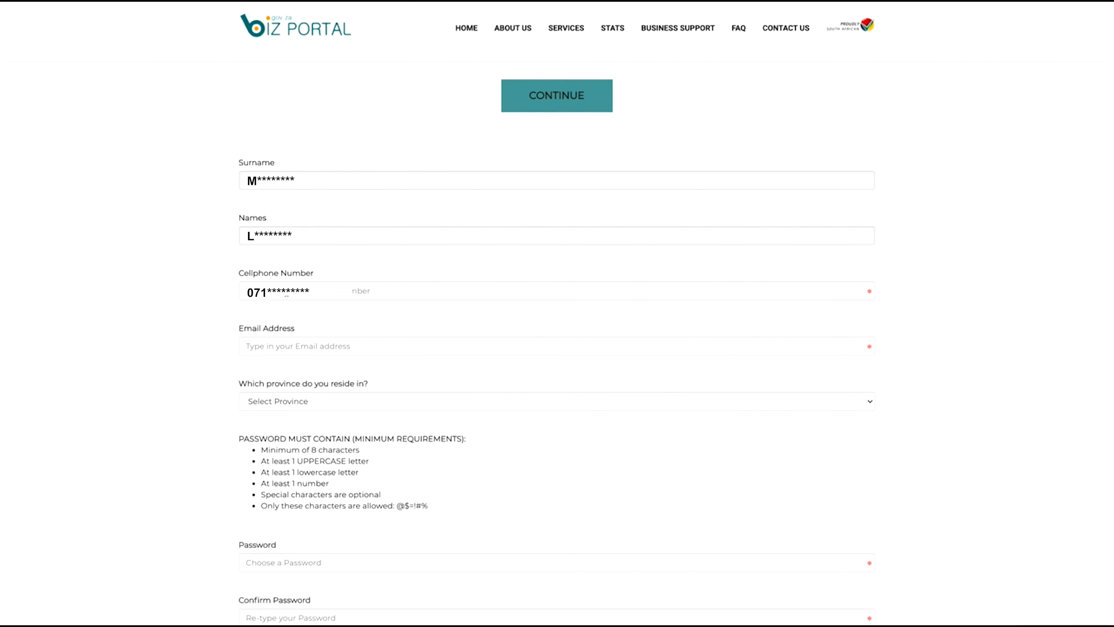
- Enter the e-mail address, choose province Limpopo, set and confirm a password, and register
{"action": "left_click", "coordinate": [286, 291]}
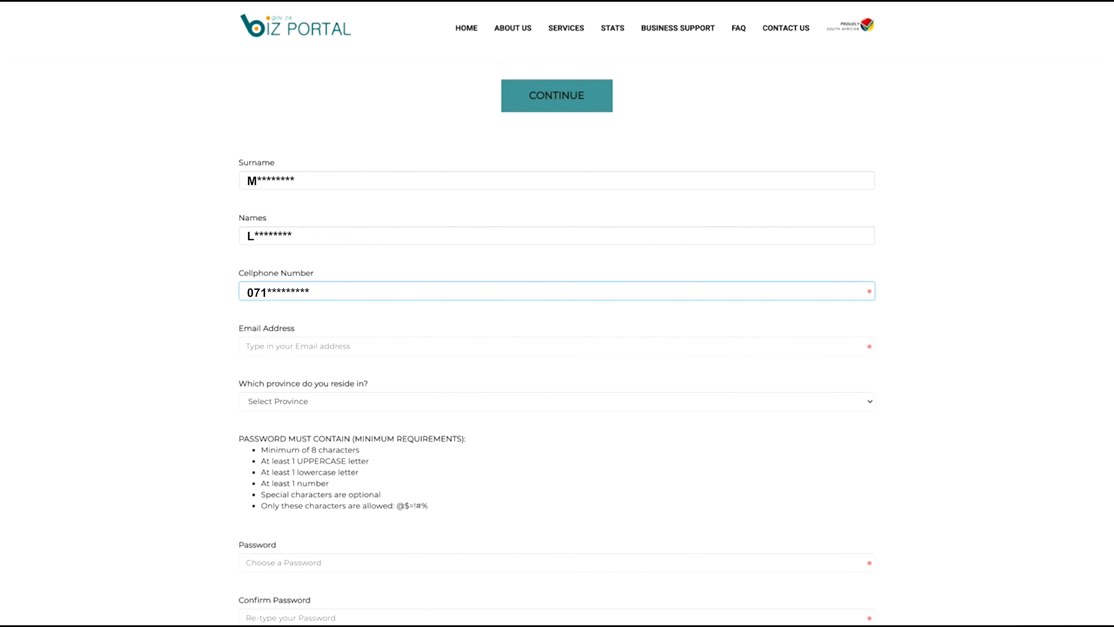
{"action": "left_click", "coordinate": [279, 346]}
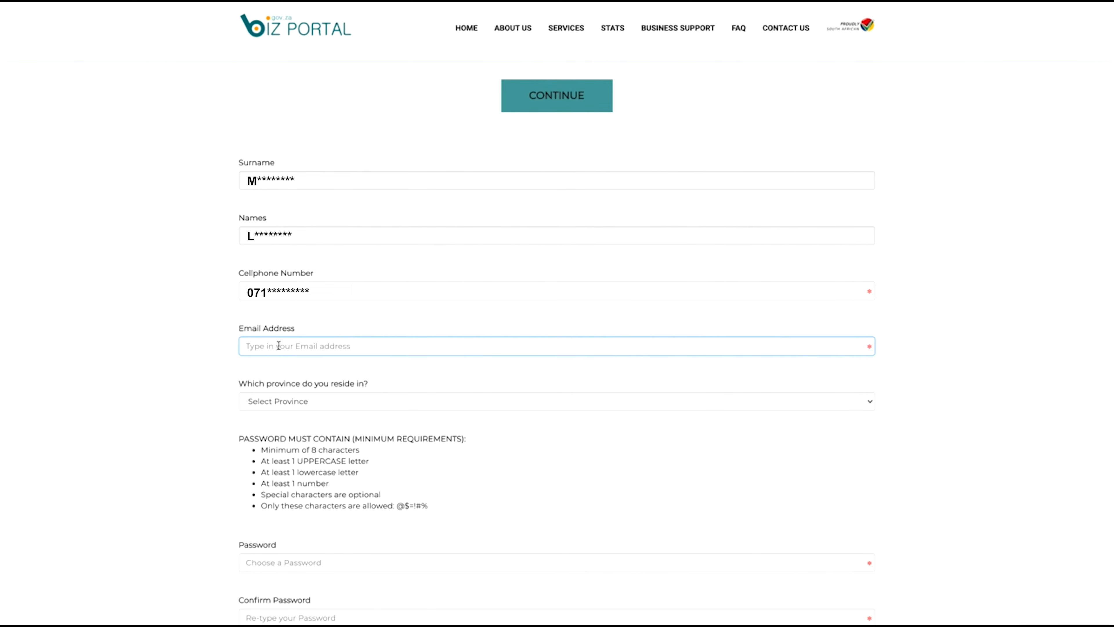
{"action": "type", "text": "ika******@gmail.com"}
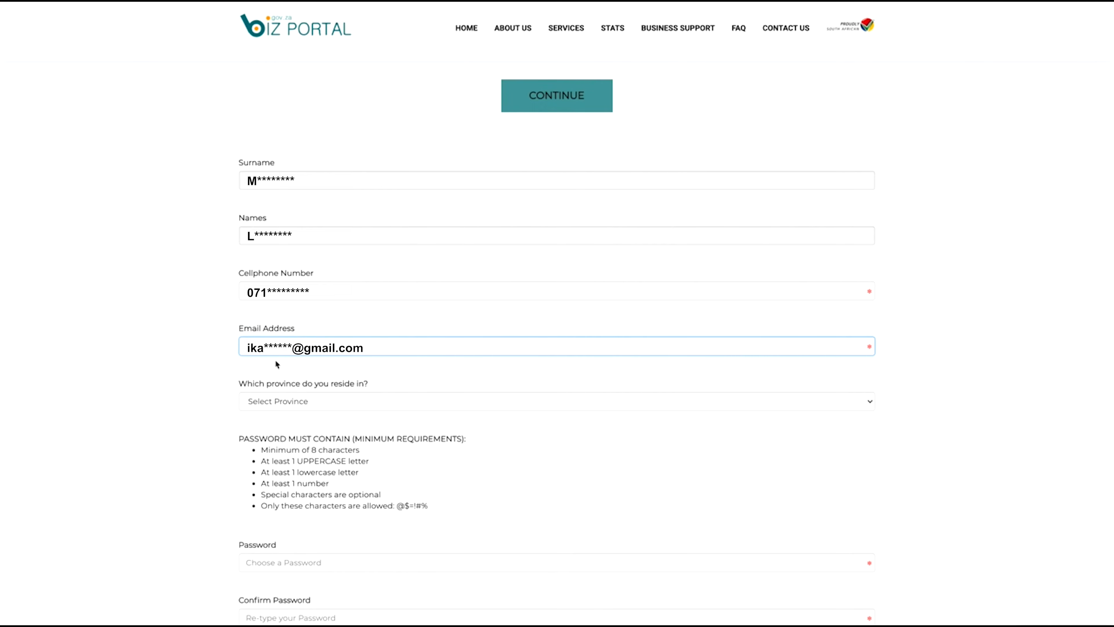
{"action": "left_click", "coordinate": [277, 401]}
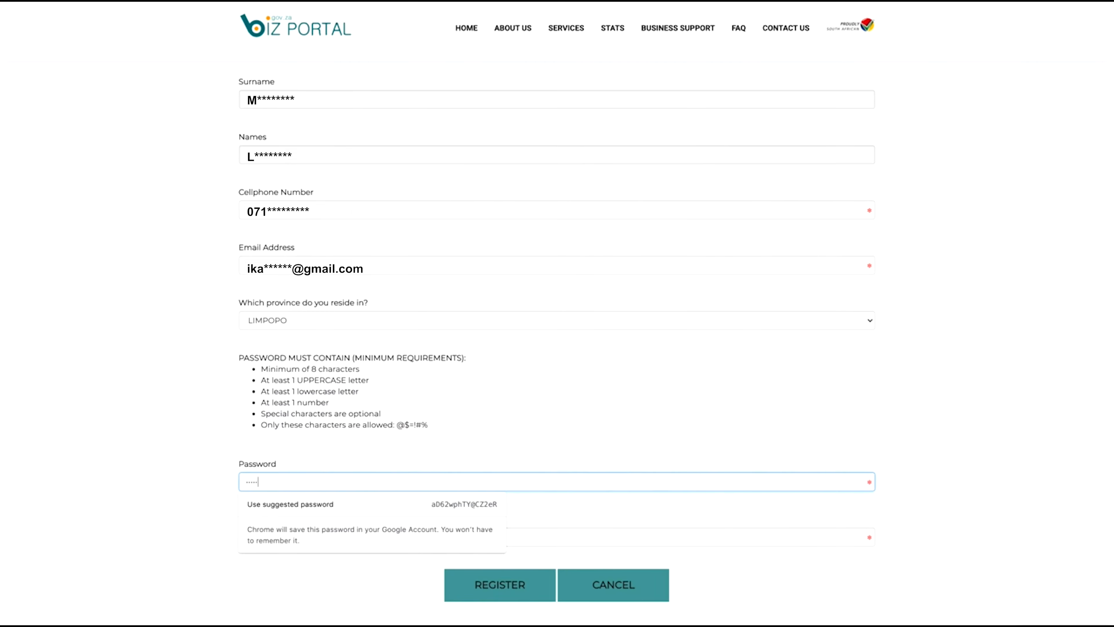
{"action": "type", "text": "*****"}
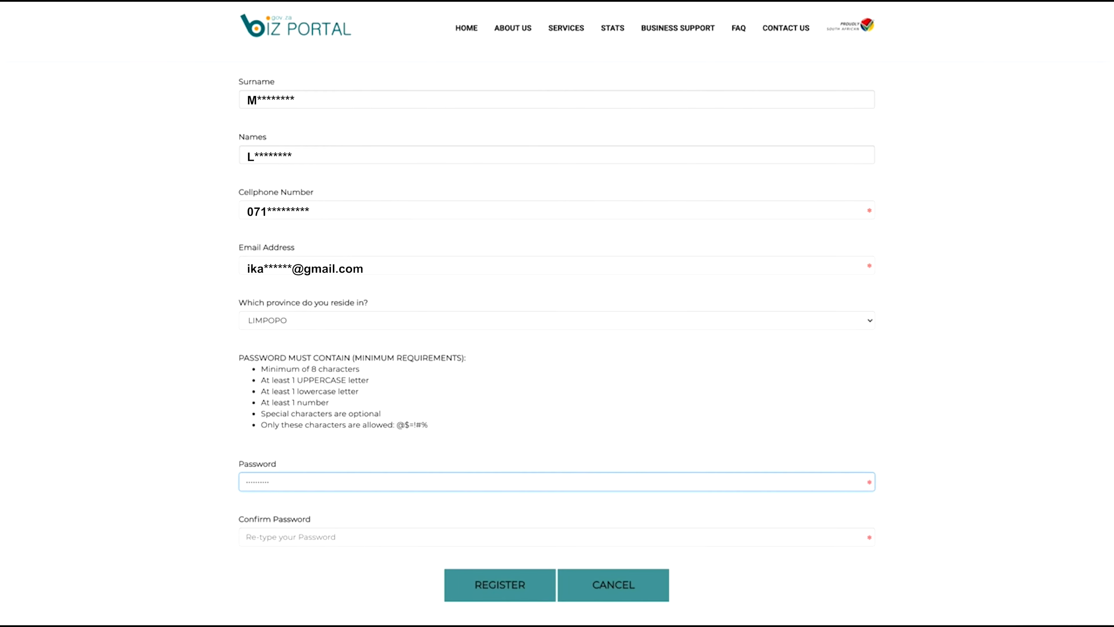
{"action": "left_click", "coordinate": [246, 537]}
{"action": "type", "text": "********"}
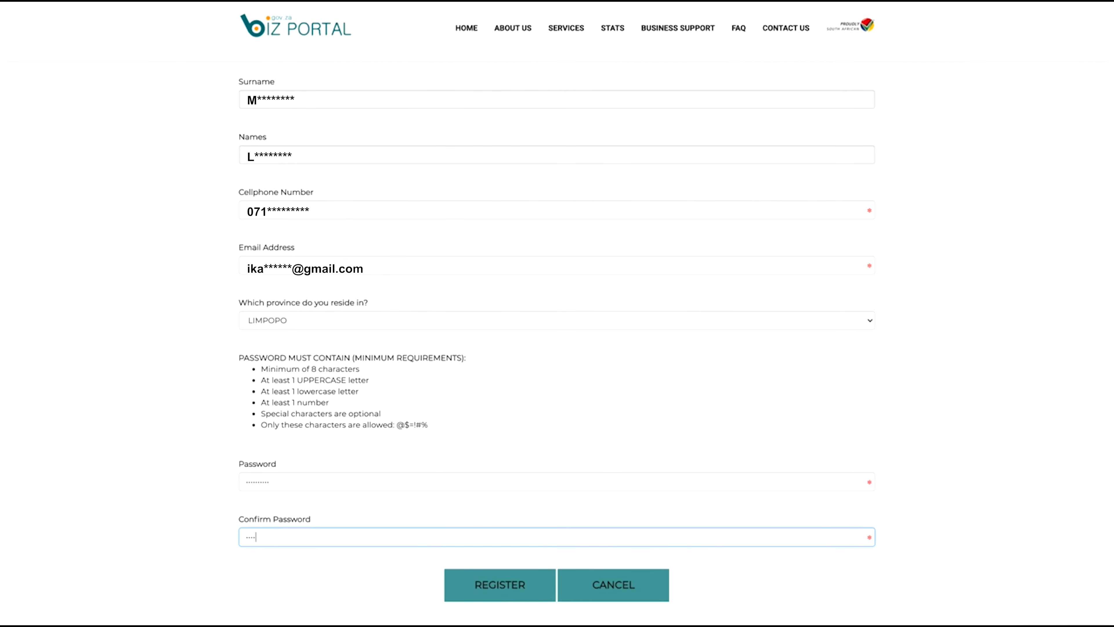
{"action": "type", "text": "**"}
{"action": "left_click", "coordinate": [490, 584]}
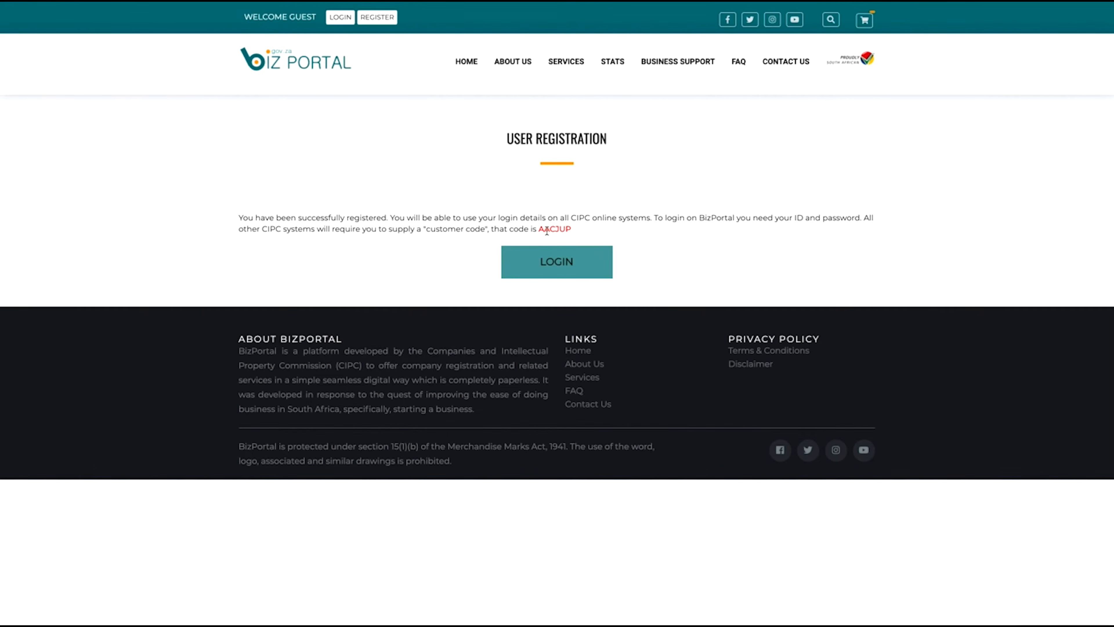
- Copy the new customer code and go to login, declining the save-password offer
{"action": "left_click_drag", "start_coordinate": [539, 229], "coordinate": [571, 227]}
{"action": "left_click", "coordinate": [548, 262]}
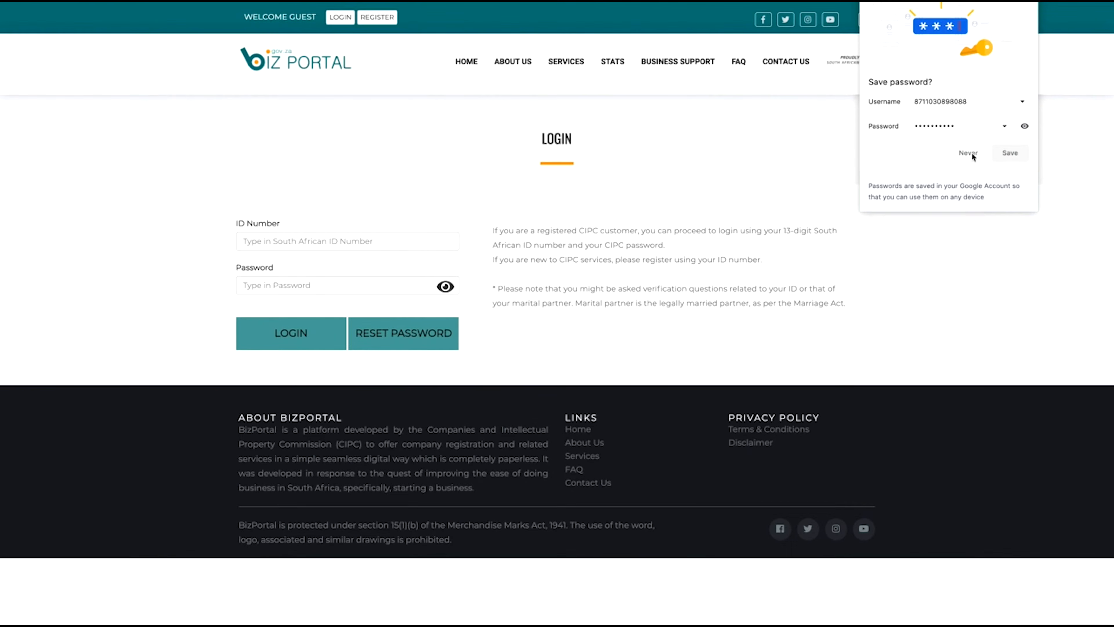
{"action": "left_click", "coordinate": [971, 153]}
- Sign in with the ID number and account password
{"action": "left_click", "coordinate": [318, 241]}
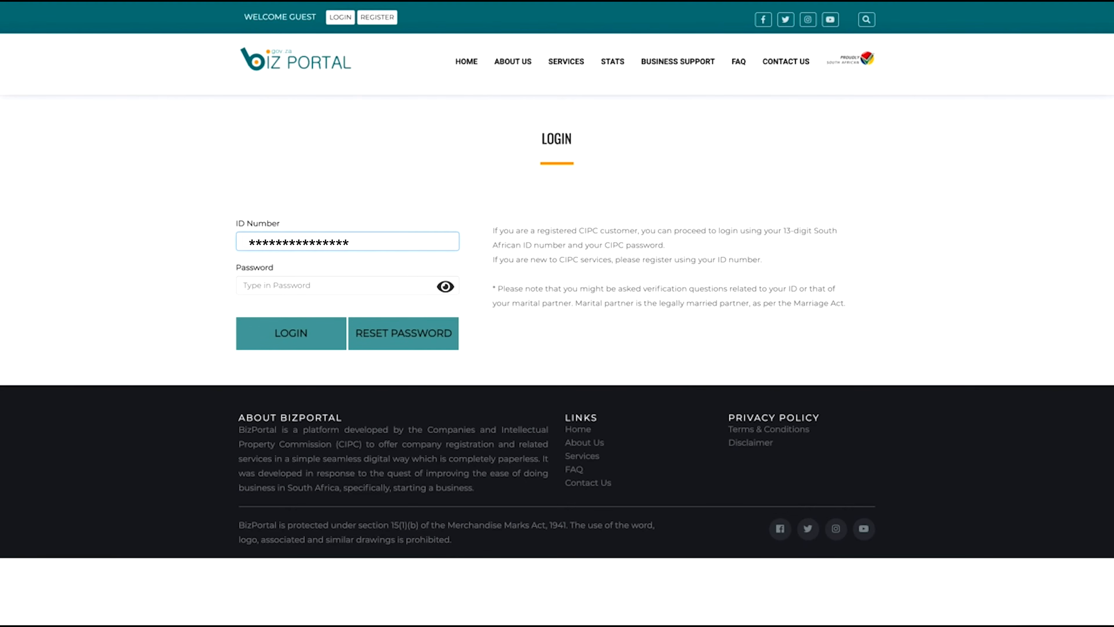
{"action": "key", "text": "Tab"}
{"action": "type", "text": "••••••"}
{"action": "left_click", "coordinate": [282, 333]}
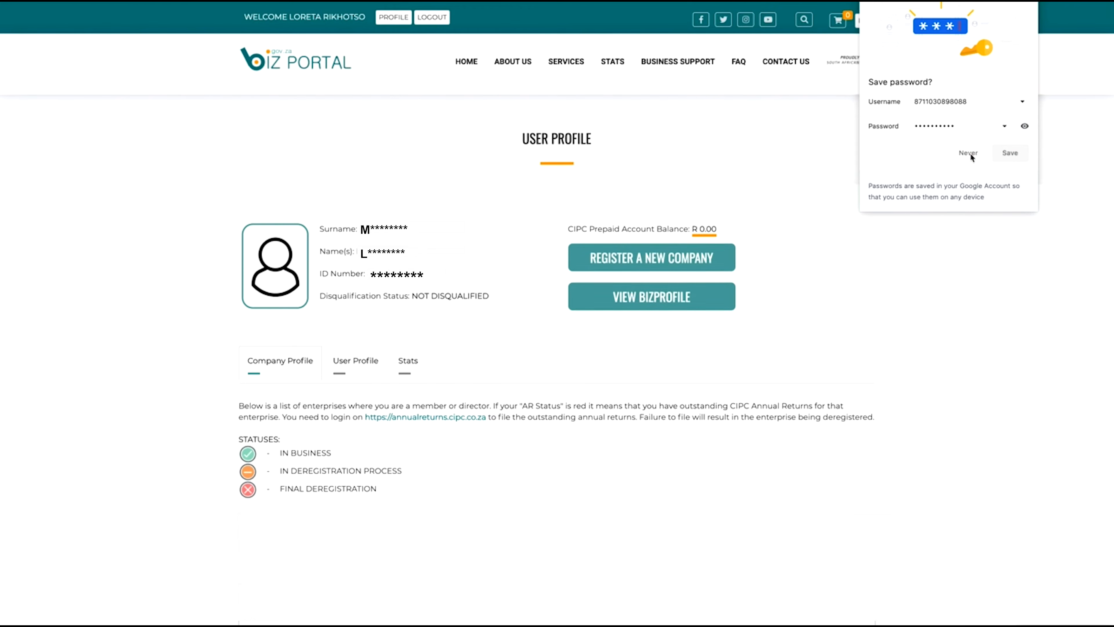
- Decline the save-password prompt and choose Register a New Company from the profile page
{"action": "left_click", "coordinate": [969, 152]}
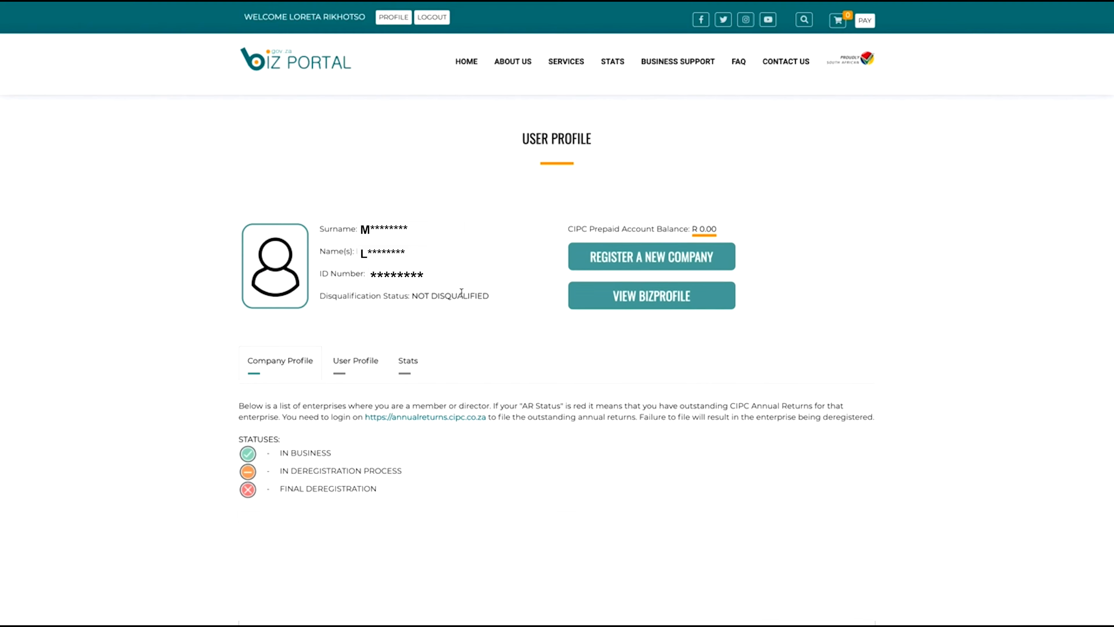
{"action": "scroll", "coordinate": [462, 294], "scroll_direction": "down", "scroll_amount": 1}
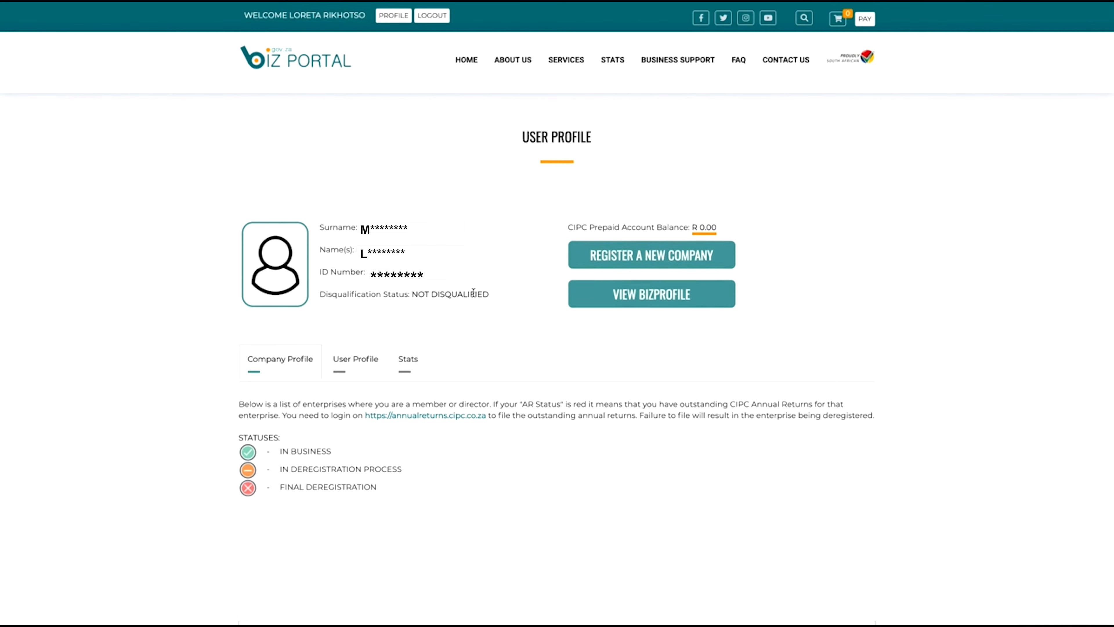
{"action": "left_click", "coordinate": [637, 258]}
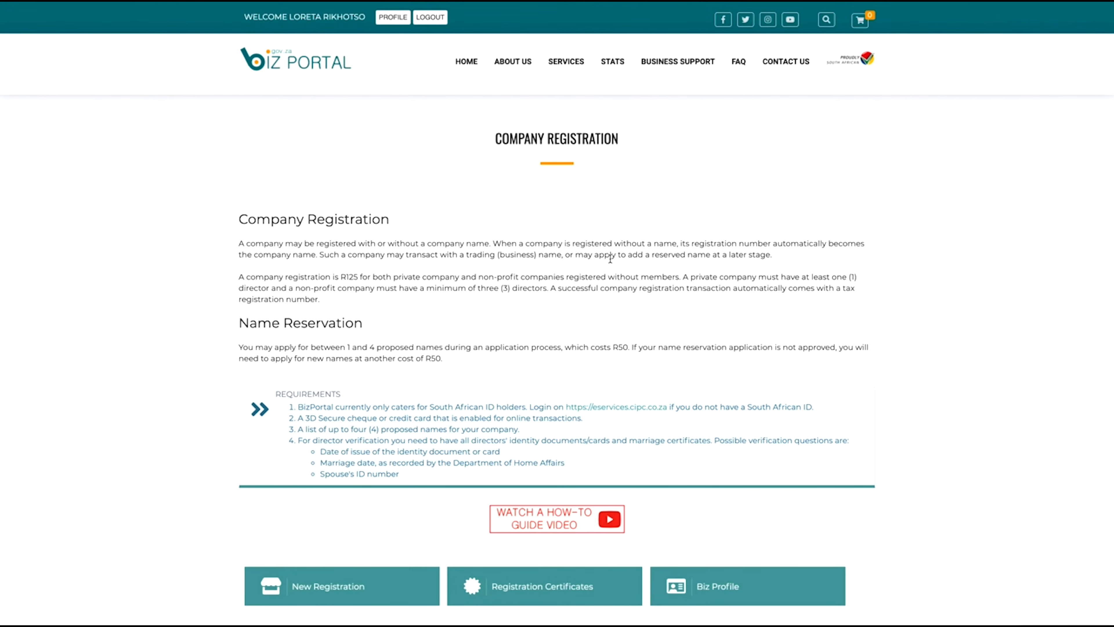
- Start a New Registration and agree to the CIPC, Compensation Fund and UIF terms
{"action": "left_click", "coordinate": [360, 587]}
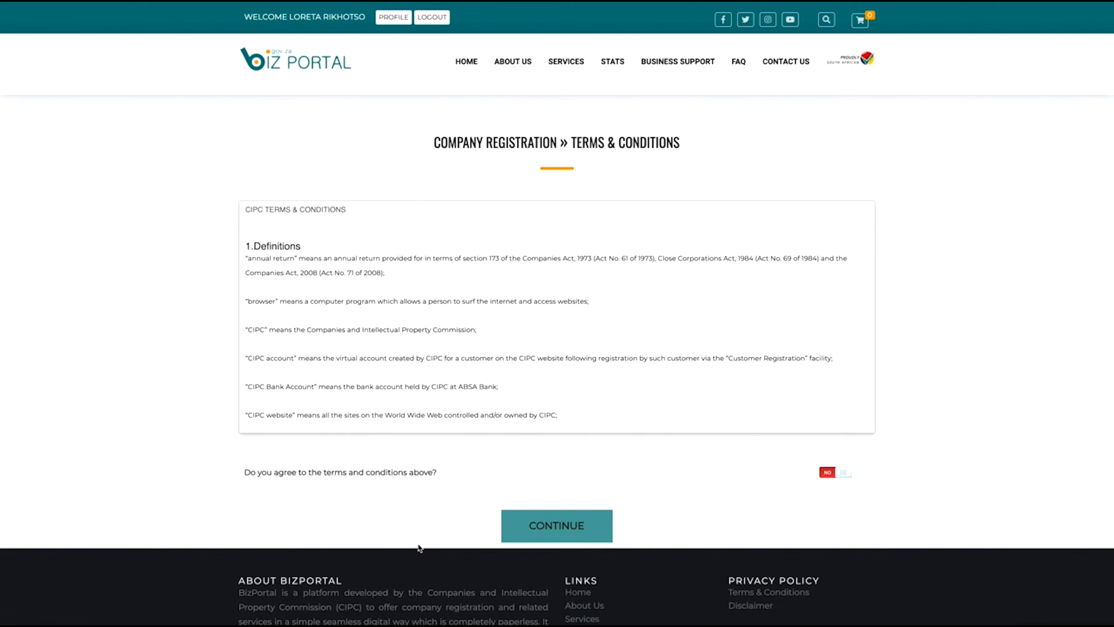
{"action": "left_click", "coordinate": [842, 472]}
{"action": "left_click", "coordinate": [577, 532]}
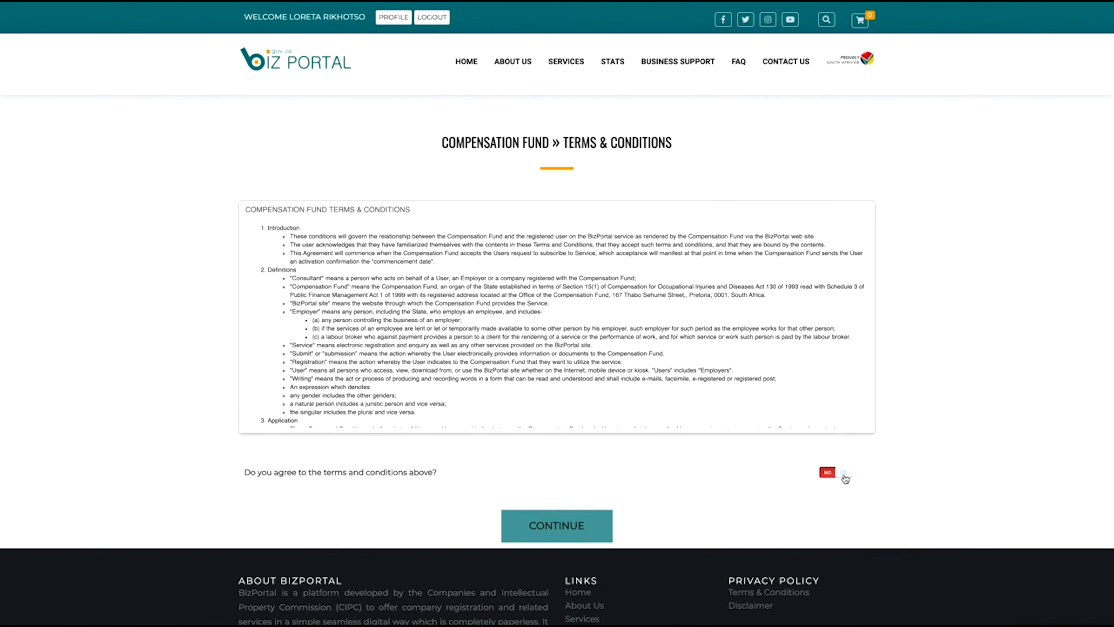
{"action": "left_click", "coordinate": [843, 475]}
{"action": "left_click", "coordinate": [589, 534]}
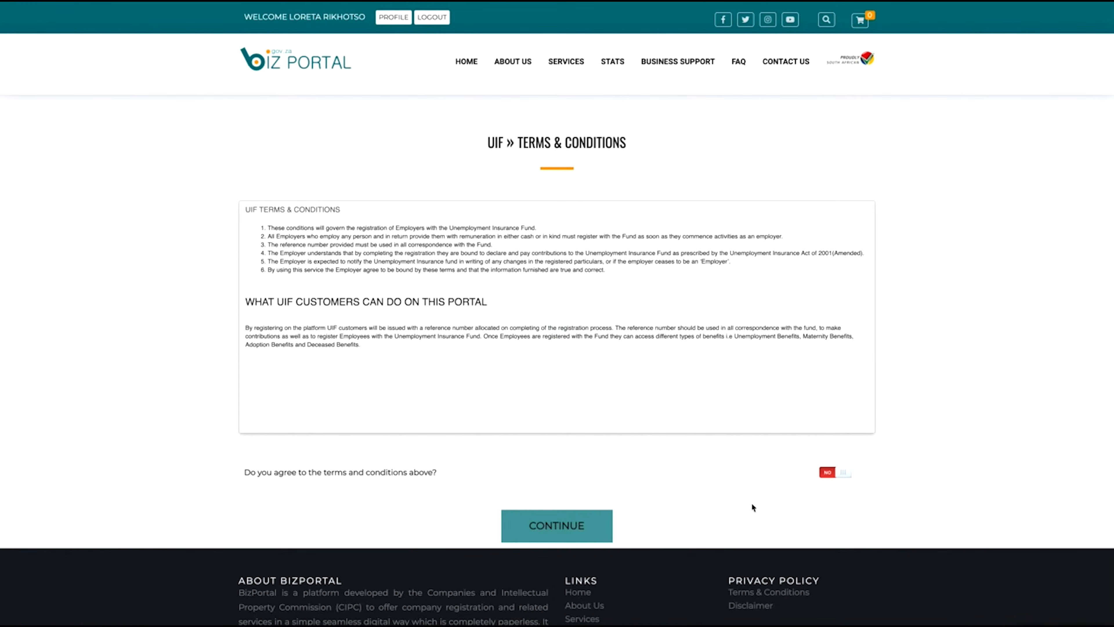
{"action": "left_click", "coordinate": [843, 478]}
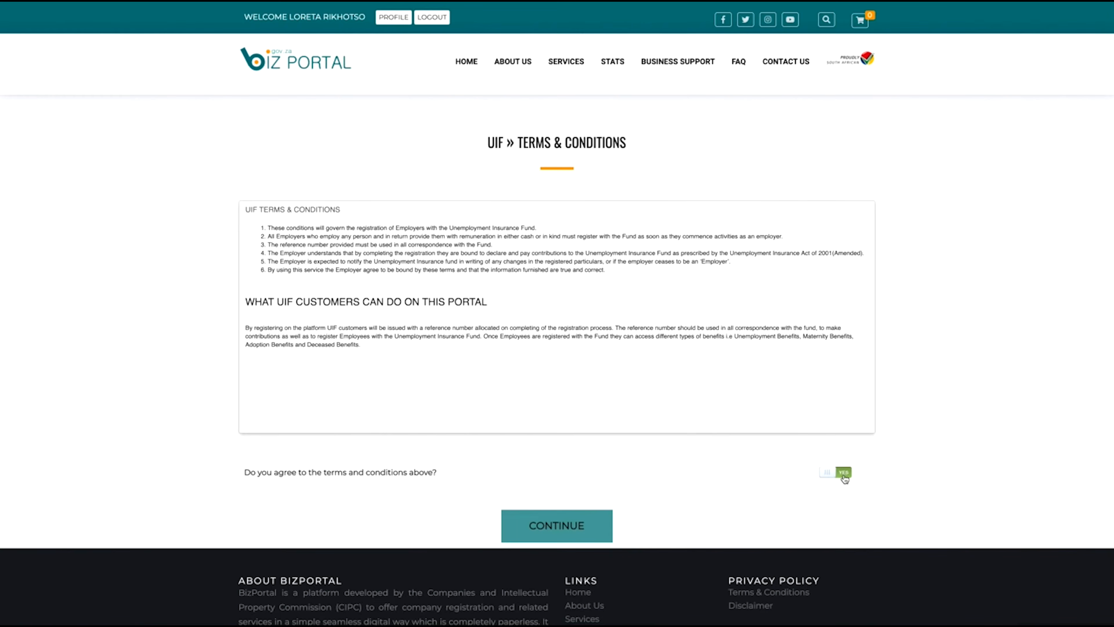
{"action": "left_click", "coordinate": [588, 527]}
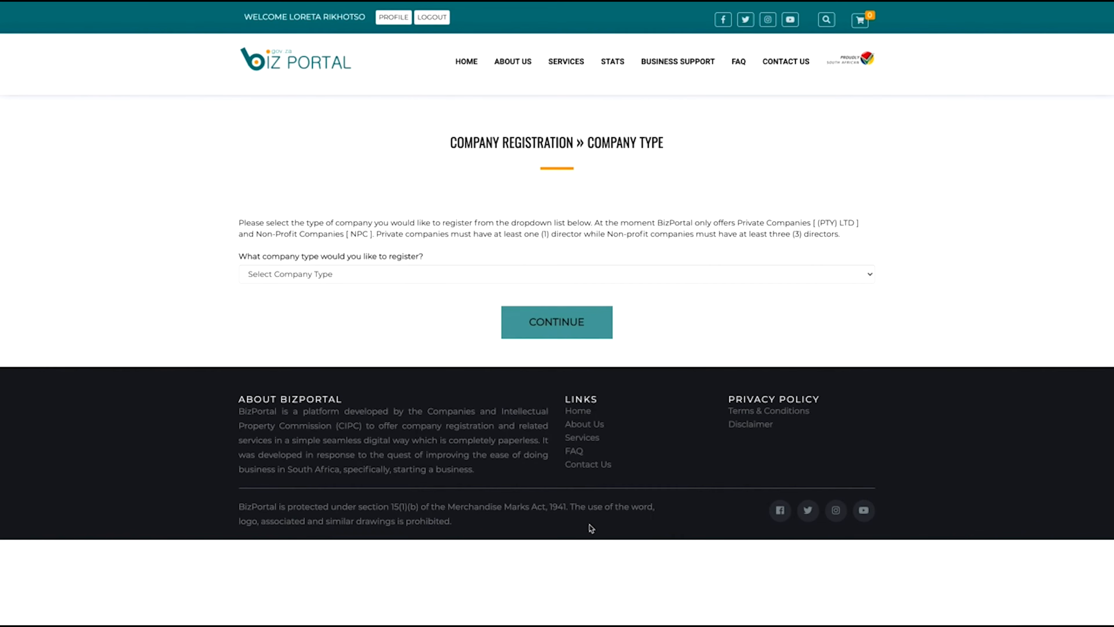
- Choose Private Company - (PTY) LTD as the company type and continue
{"action": "left_click", "coordinate": [870, 277]}
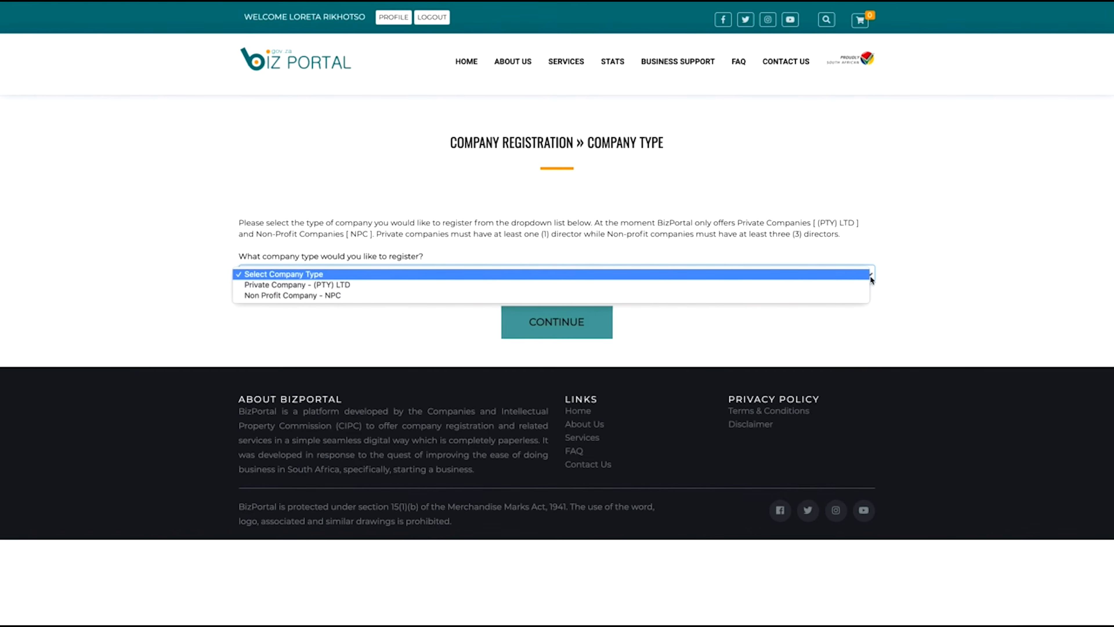
{"action": "left_click", "coordinate": [346, 284]}
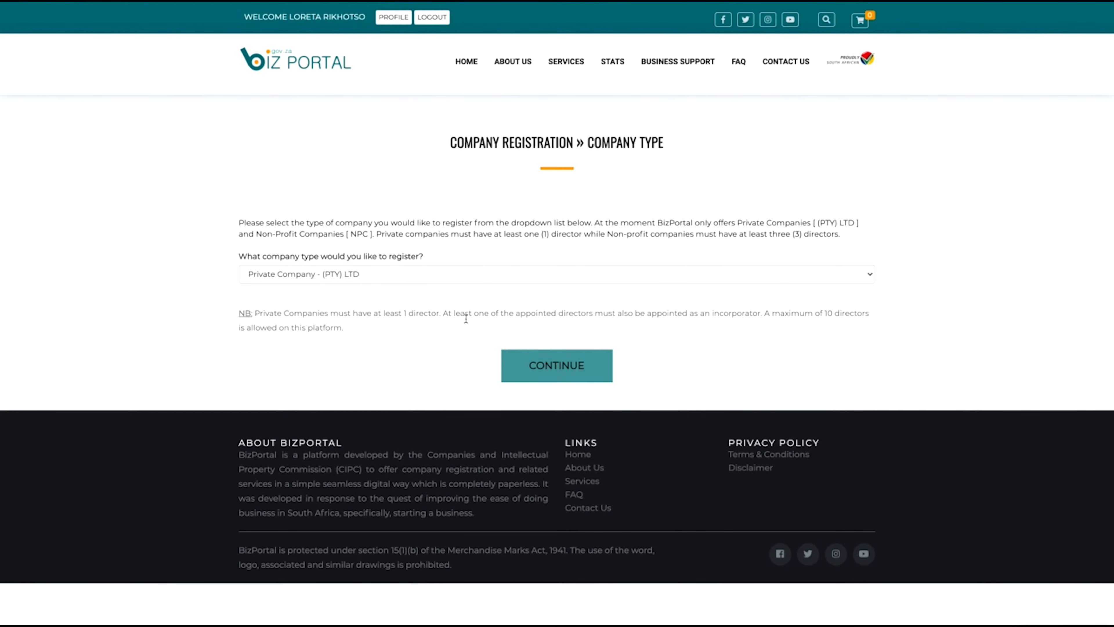
{"action": "left_click", "coordinate": [527, 366]}
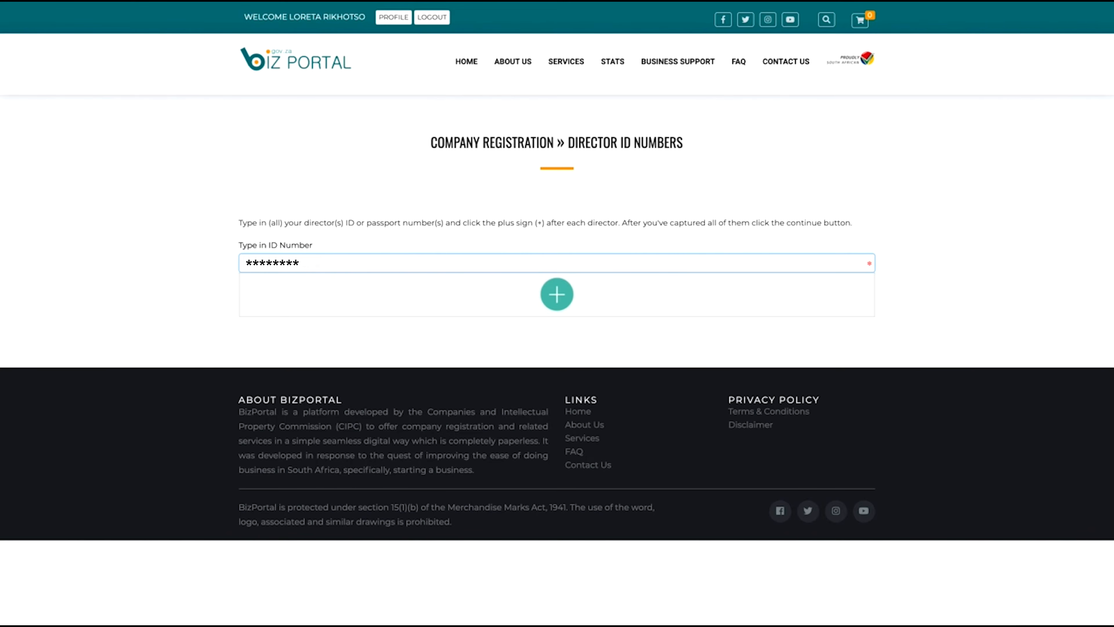
- Add the entered ID number as a director and continue to verification
{"action": "left_click", "coordinate": [559, 296]}
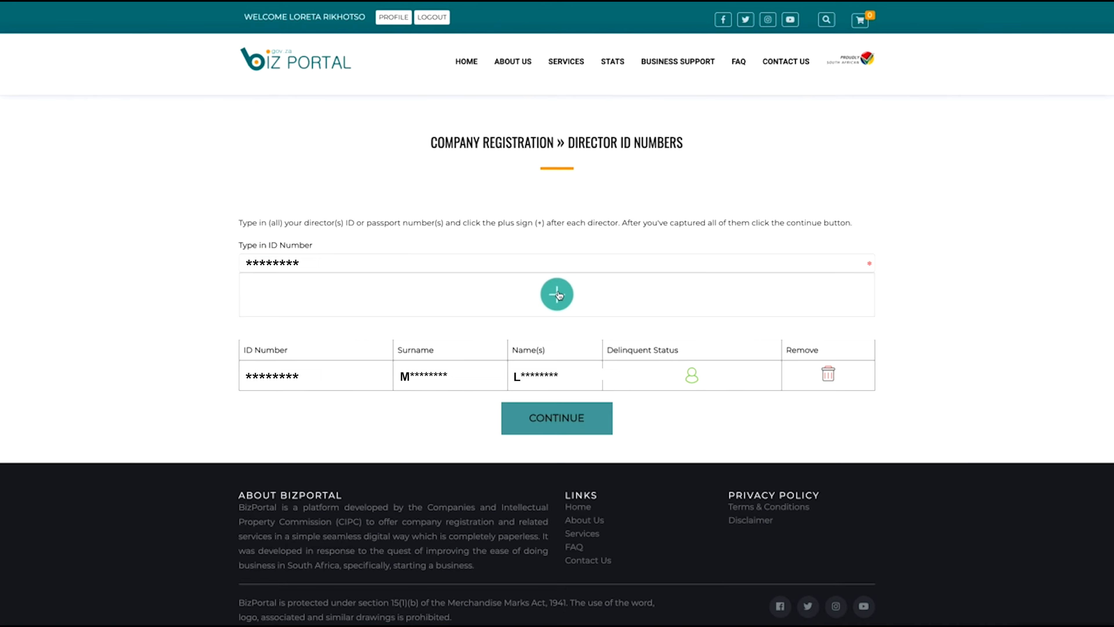
{"action": "left_click", "coordinate": [566, 419]}
{"action": "left_click", "coordinate": [566, 419]}
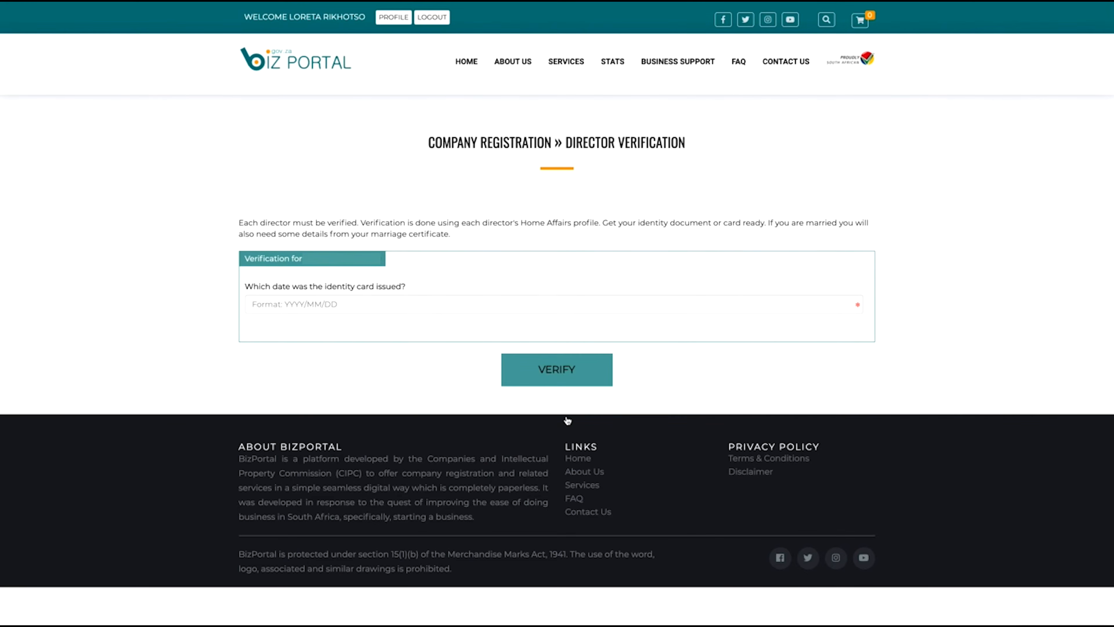
- Verify the director with their ID card issue date
{"action": "left_click", "coordinate": [841, 306]}
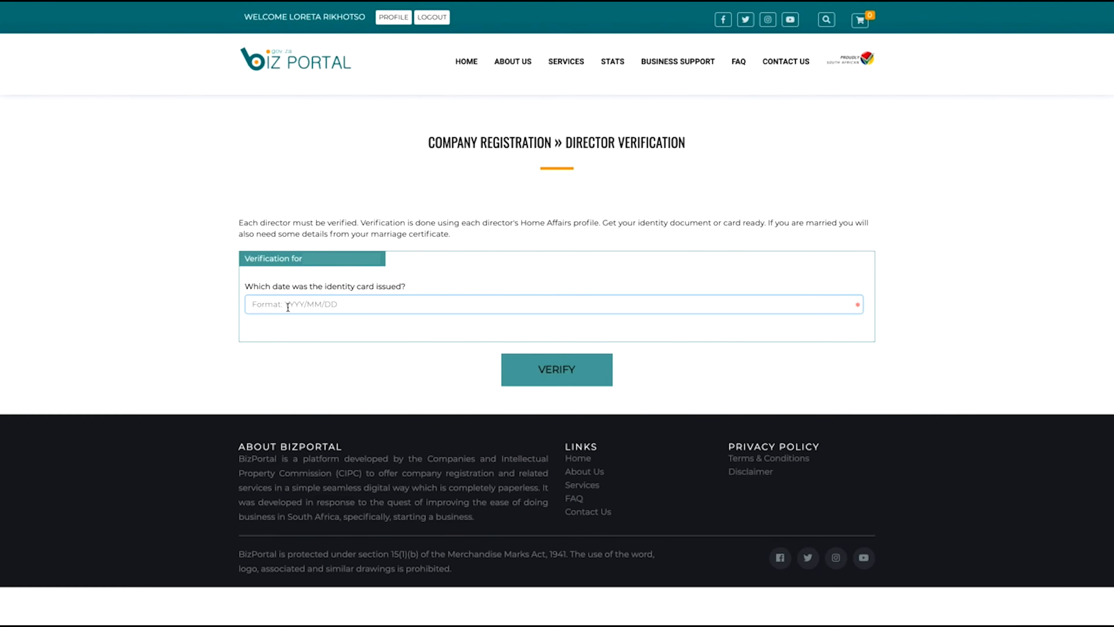
{"action": "type", "text": "********"}
{"action": "left_click", "coordinate": [572, 368]}
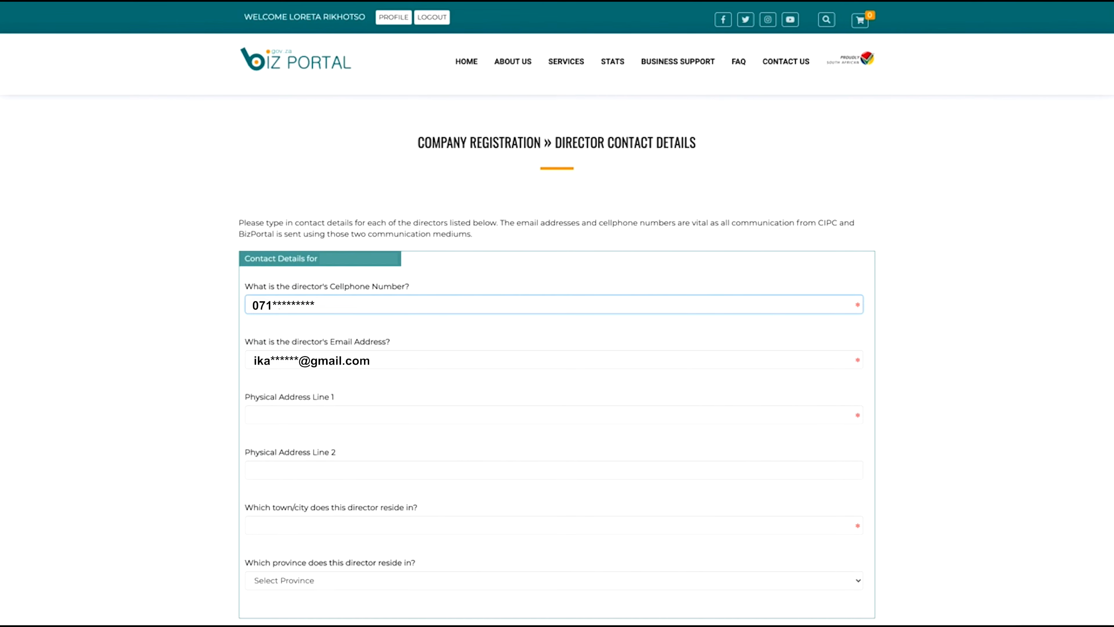
{"action": "left_click", "coordinate": [382, 359]}
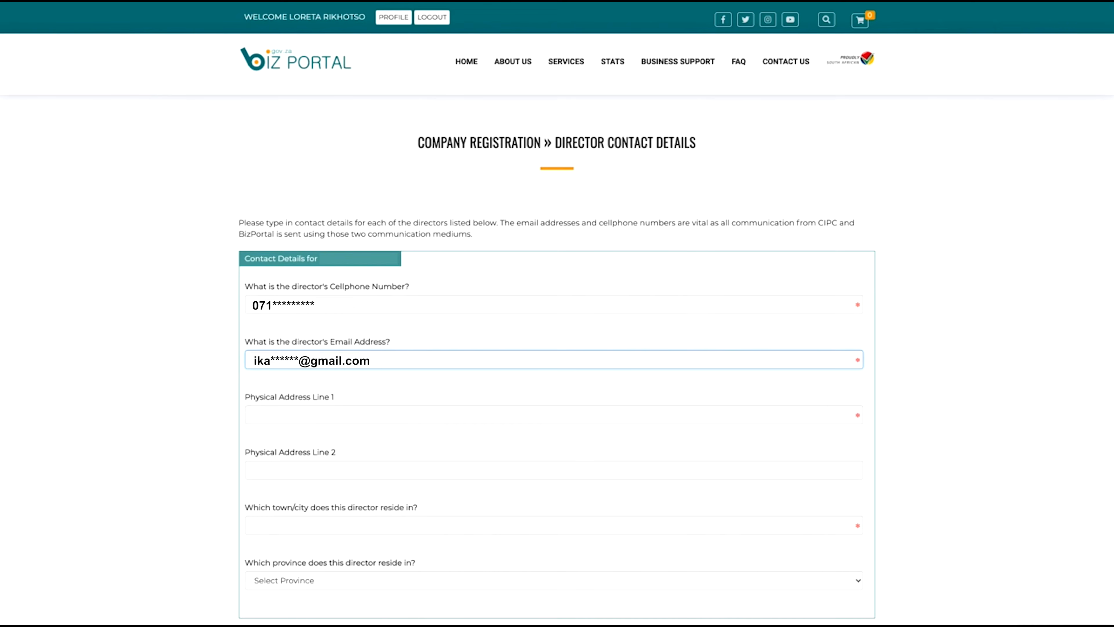
{"action": "scroll", "coordinate": [556, 395], "scroll_direction": "down", "scroll_amount": 4}
- Set the financial year-end to January and authorised shares to 100, then submit
{"action": "left_click", "coordinate": [544, 477]}
{"action": "scroll", "coordinate": [544, 479], "scroll_direction": "down", "scroll_amount": 1}
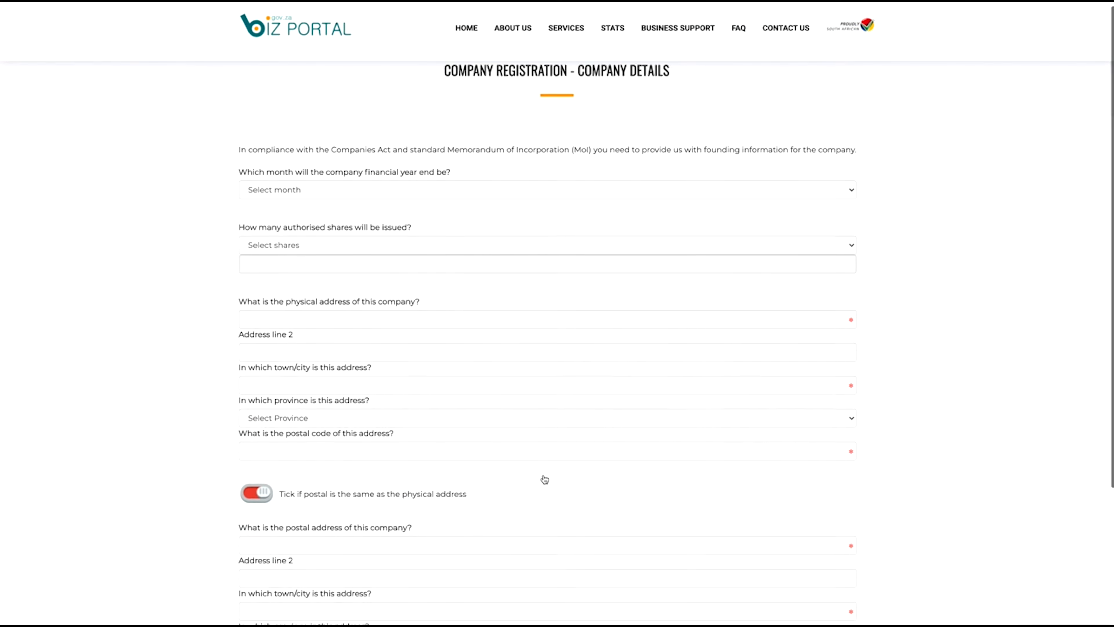
{"action": "scroll", "coordinate": [545, 479], "scroll_direction": "down", "scroll_amount": 1}
{"action": "left_click", "coordinate": [373, 163]}
{"action": "left_click", "coordinate": [316, 172]}
{"action": "left_click", "coordinate": [316, 218]}
{"action": "left_click", "coordinate": [314, 227]}
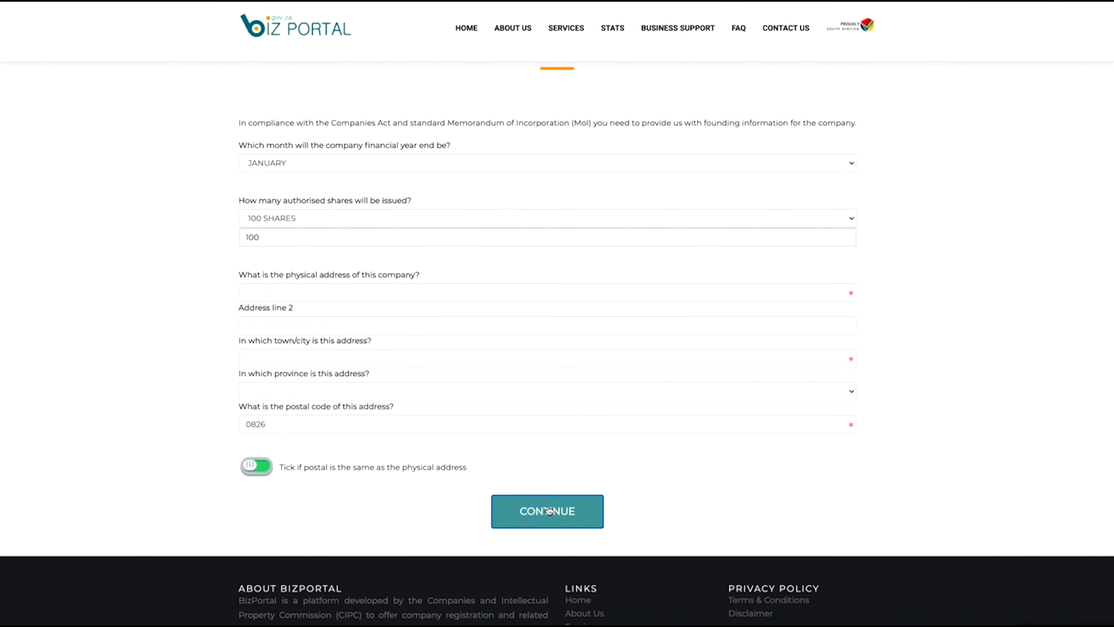
{"action": "left_click", "coordinate": [548, 510]}
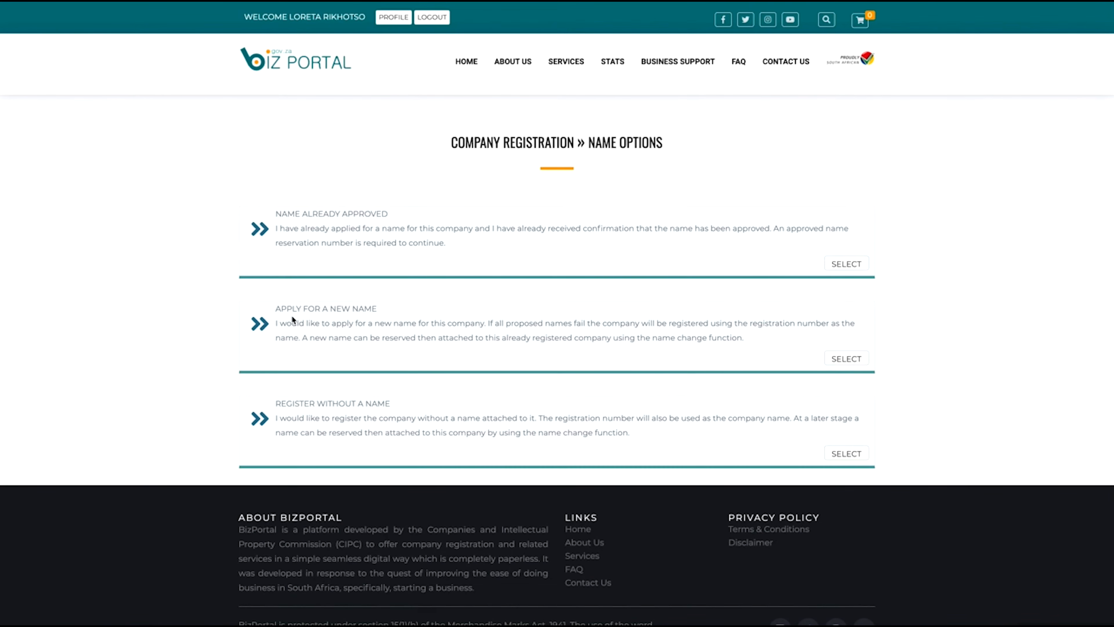
- Apply for a new name proposing Zest Cakes, Tarsha Fresh Bakery and Limpopo Bakery
{"action": "left_click", "coordinate": [859, 360]}
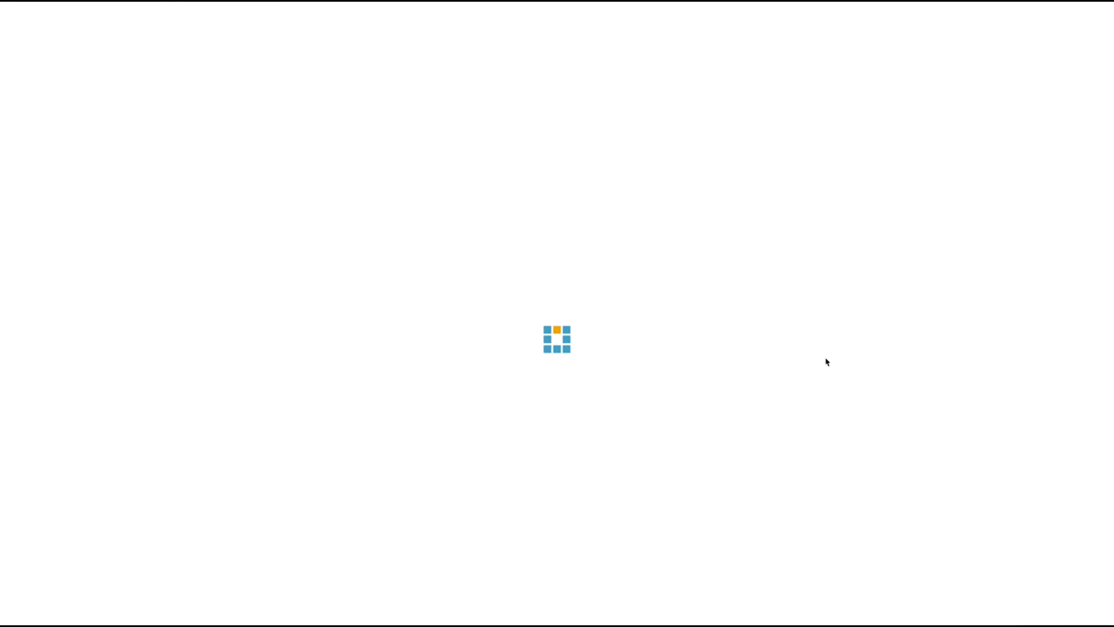
{"action": "left_click", "coordinate": [257, 318]}
{"action": "type", "text": "Zest Cakes"}
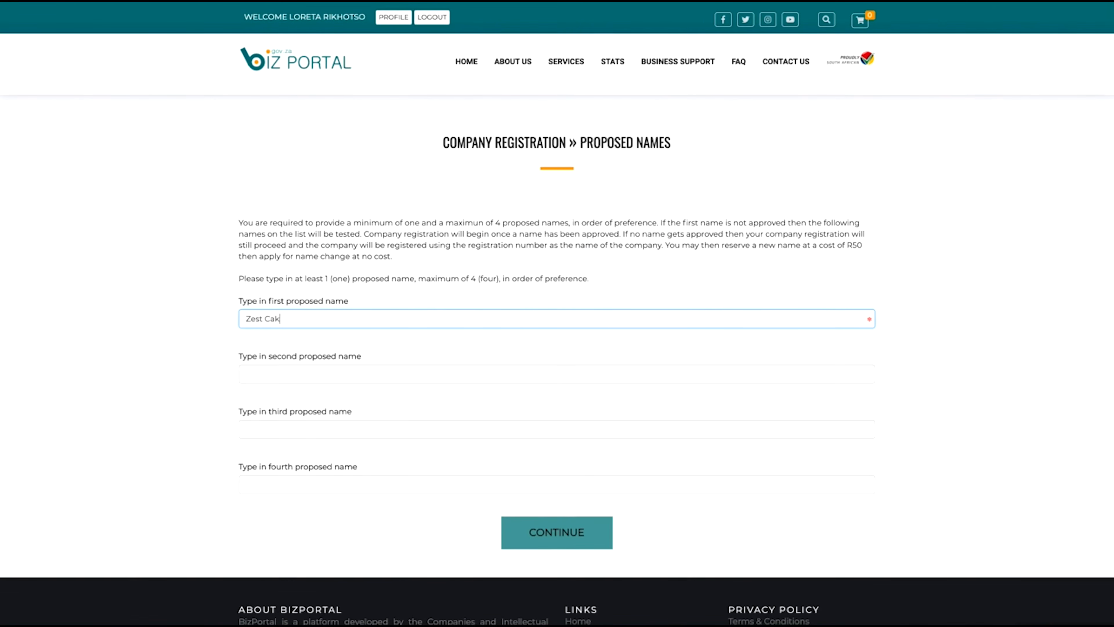
{"action": "key", "text": "Tab"}
{"action": "type", "text": "Tarsha"}
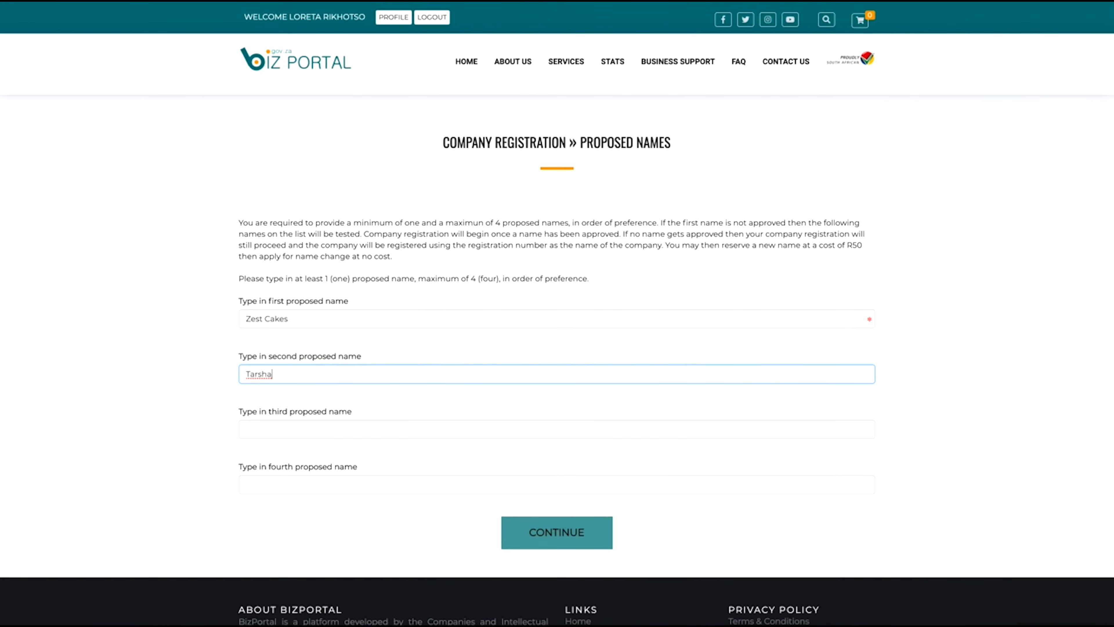
{"action": "type", "text": " Fresh Bakery"}
{"action": "left_click", "coordinate": [277, 432]}
{"action": "type", "text": "Limpopo"}
{"action": "key", "text": "BackSpace"}
{"action": "key", "text": "BackSpace"}
{"action": "key", "text": "BackSpace"}
{"action": "key", "text": "BackSpace"}
{"action": "key", "text": "BackSpace"}
{"action": "key", "text": "BackSpace"}
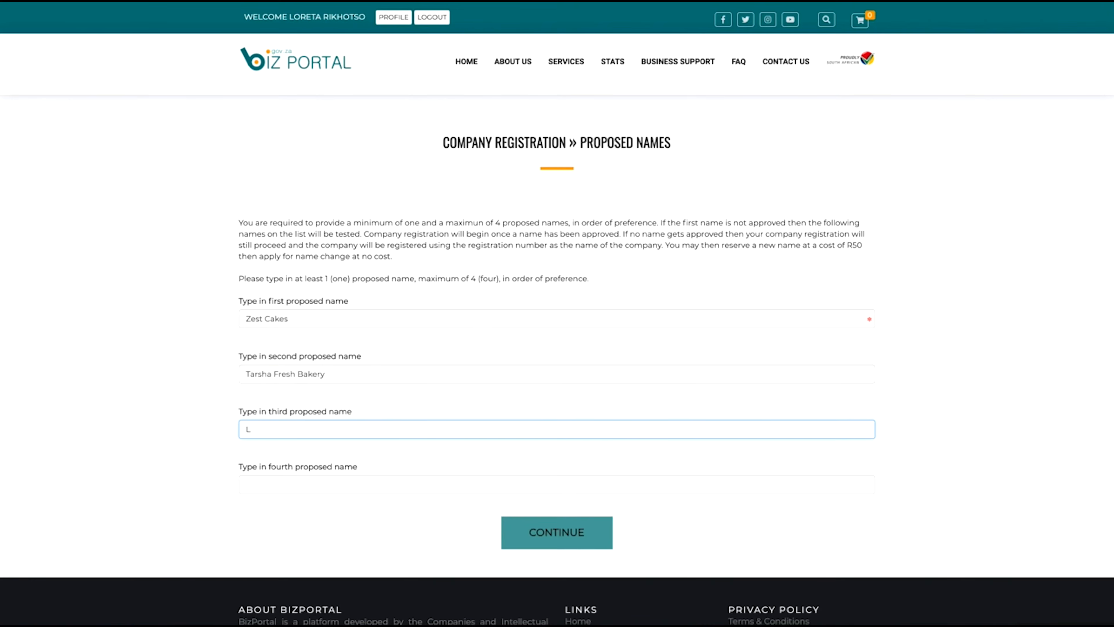
{"action": "type", "text": "impopo Bakery"}
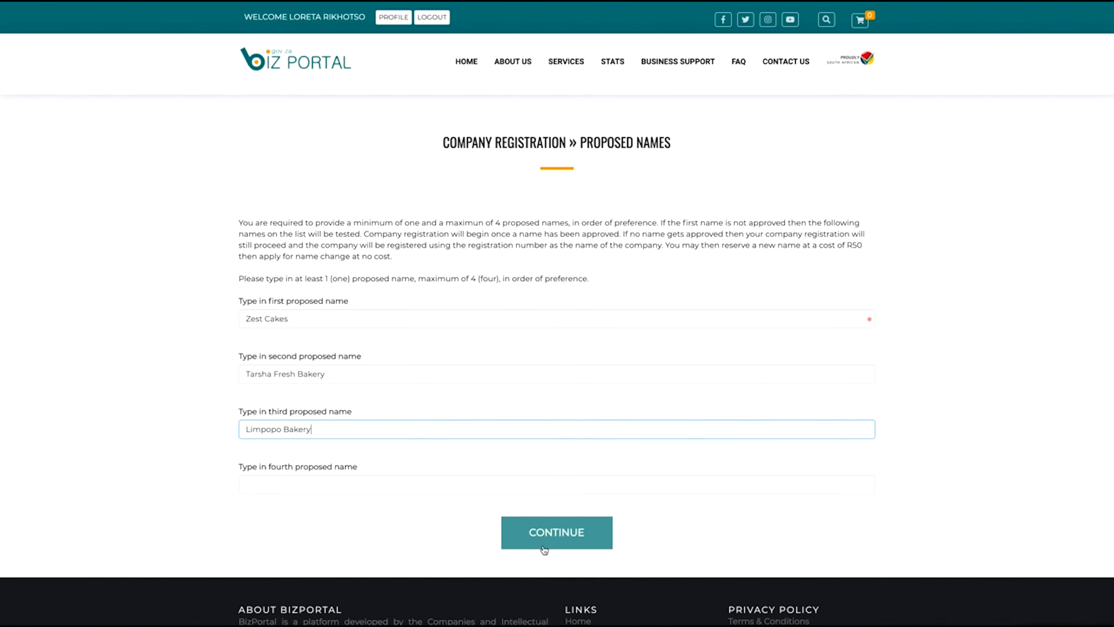
{"action": "left_click", "coordinate": [544, 548]}
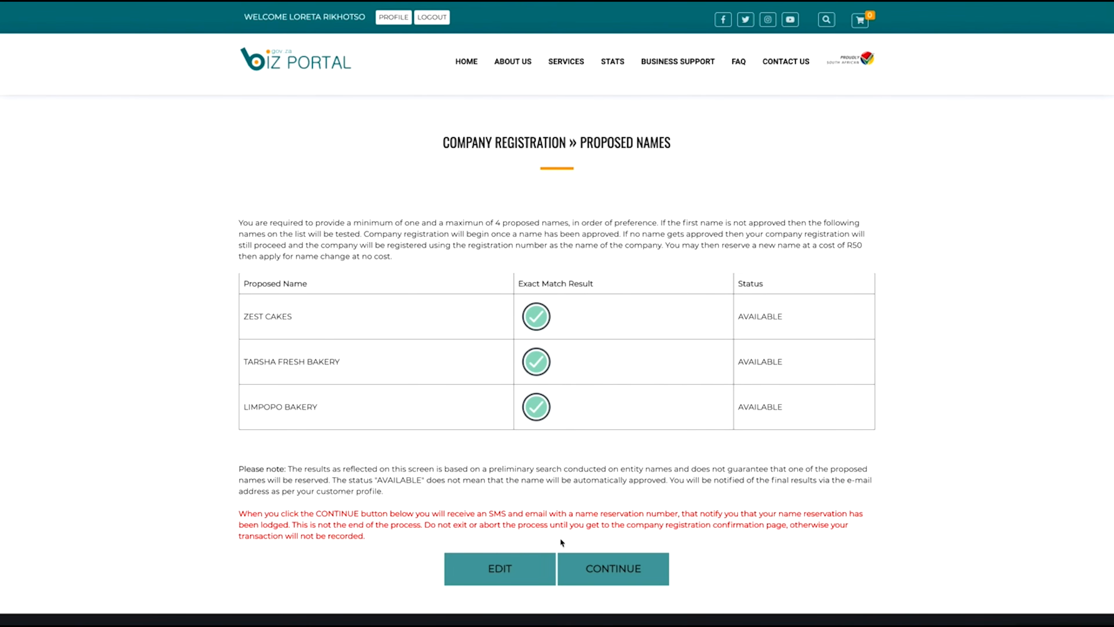
- Accept the available names and answer No to having employees
{"action": "left_click", "coordinate": [593, 569]}
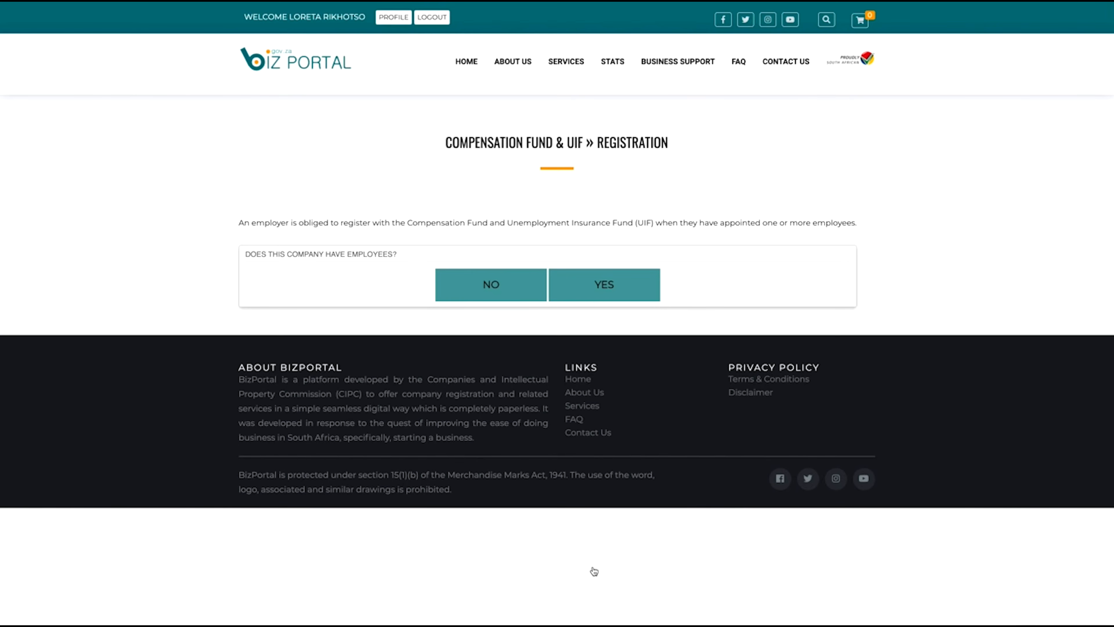
{"action": "left_click", "coordinate": [474, 288]}
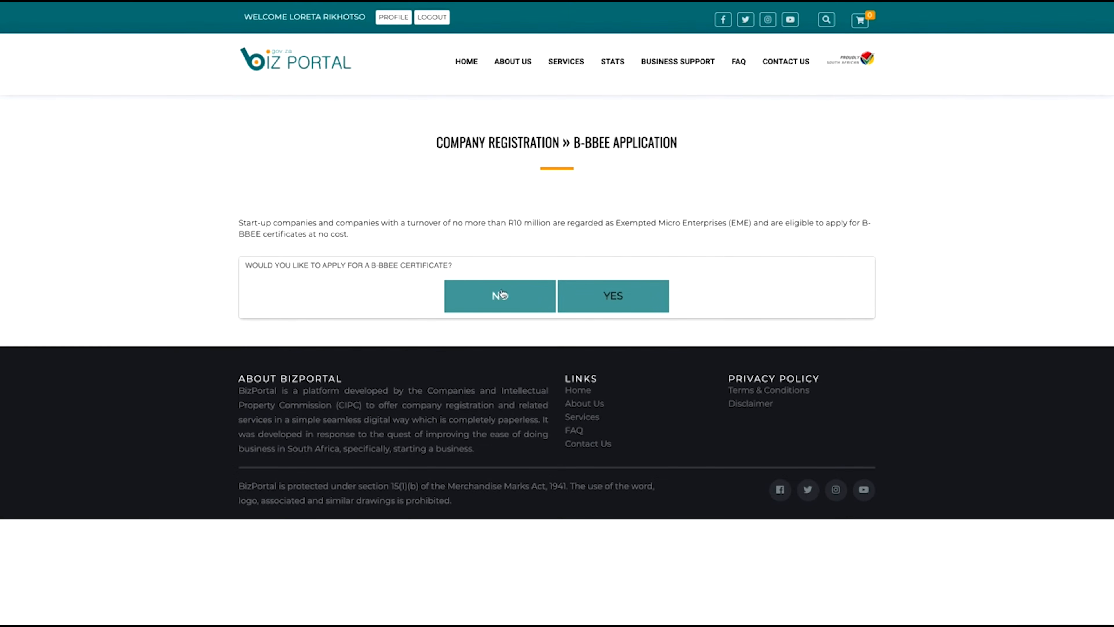
- Request a B-BBEE certificate, entering 1 shareholder, 1 black and 1 black female shareholder
{"action": "left_click", "coordinate": [599, 295]}
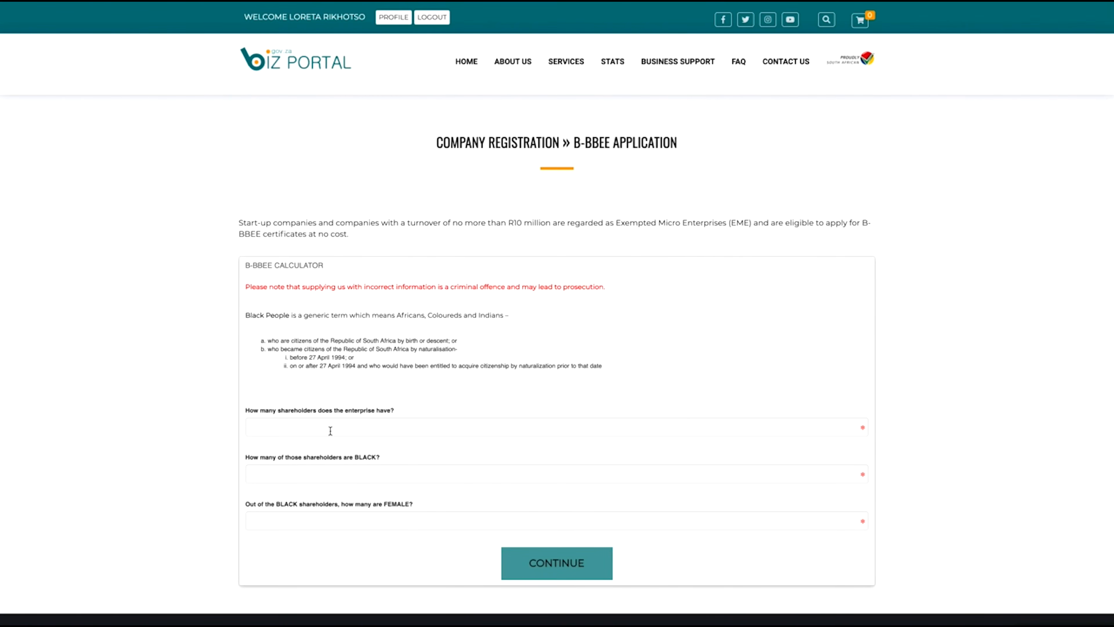
{"action": "left_click", "coordinate": [279, 428]}
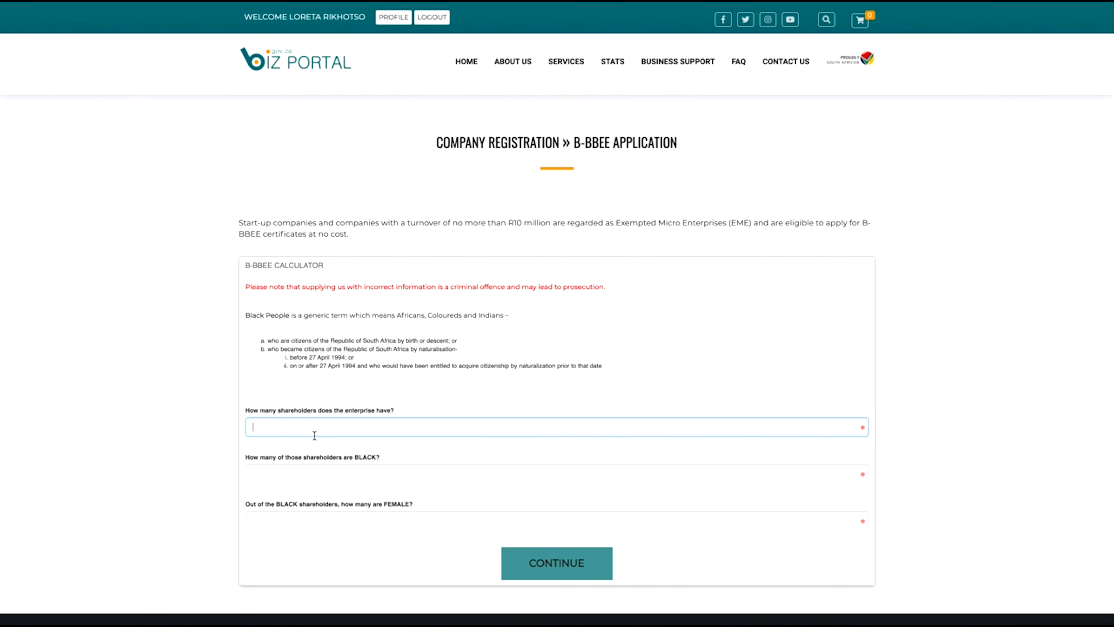
{"action": "type", "text": "1"}
{"action": "left_click", "coordinate": [288, 481]}
{"action": "type", "text": "1"}
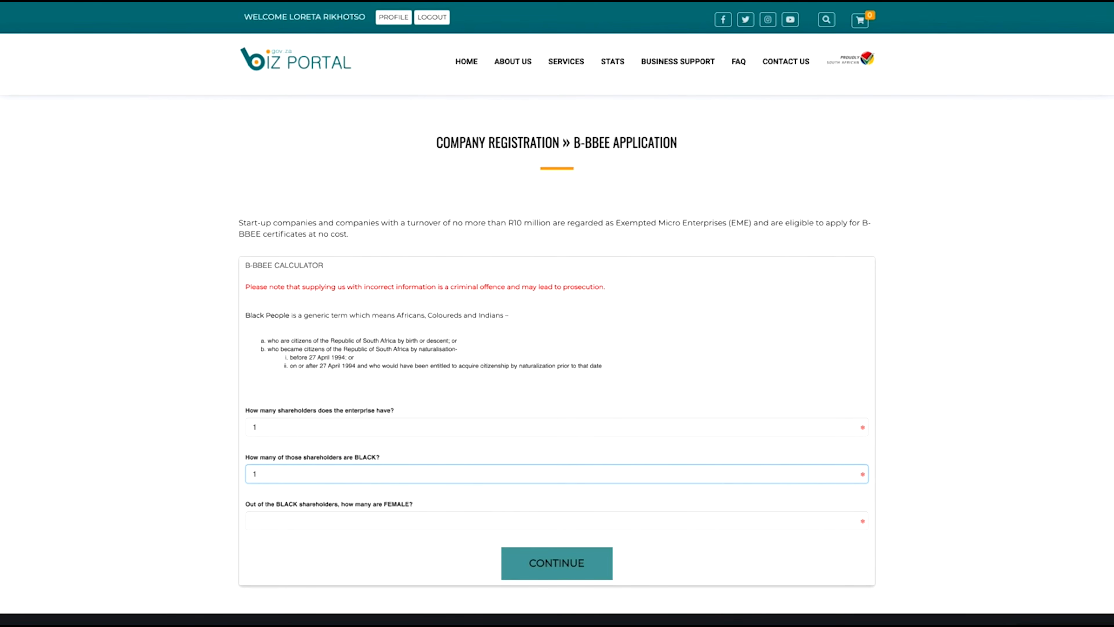
{"action": "left_click", "coordinate": [277, 519]}
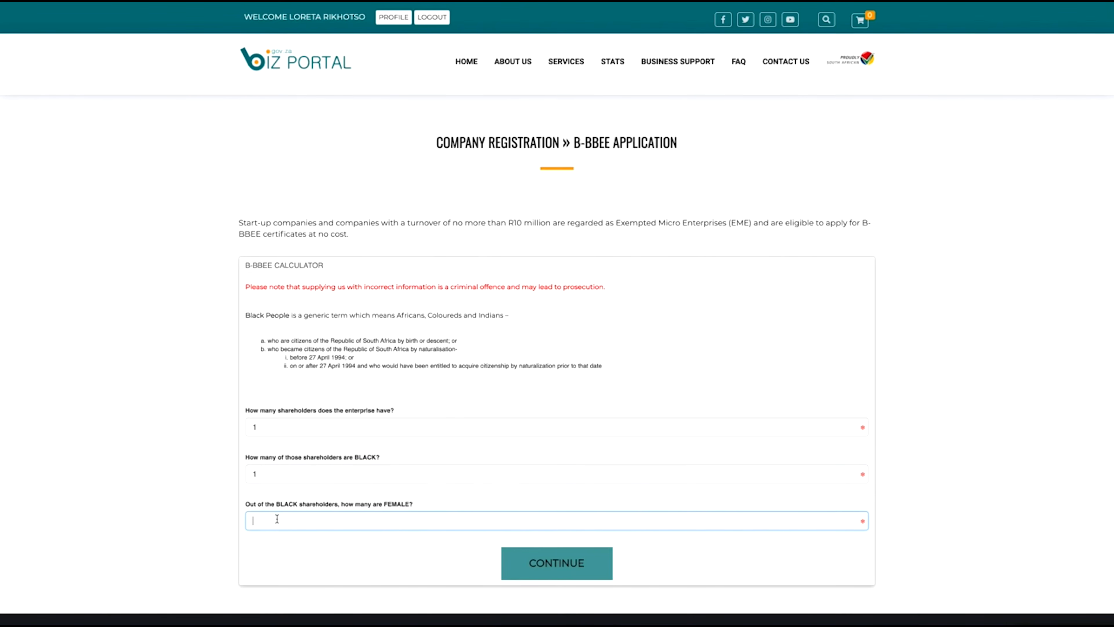
{"action": "type", "text": "1"}
- Submit the B-BBEE calculator and select FNB as the business bank account
{"action": "left_click", "coordinate": [555, 563]}
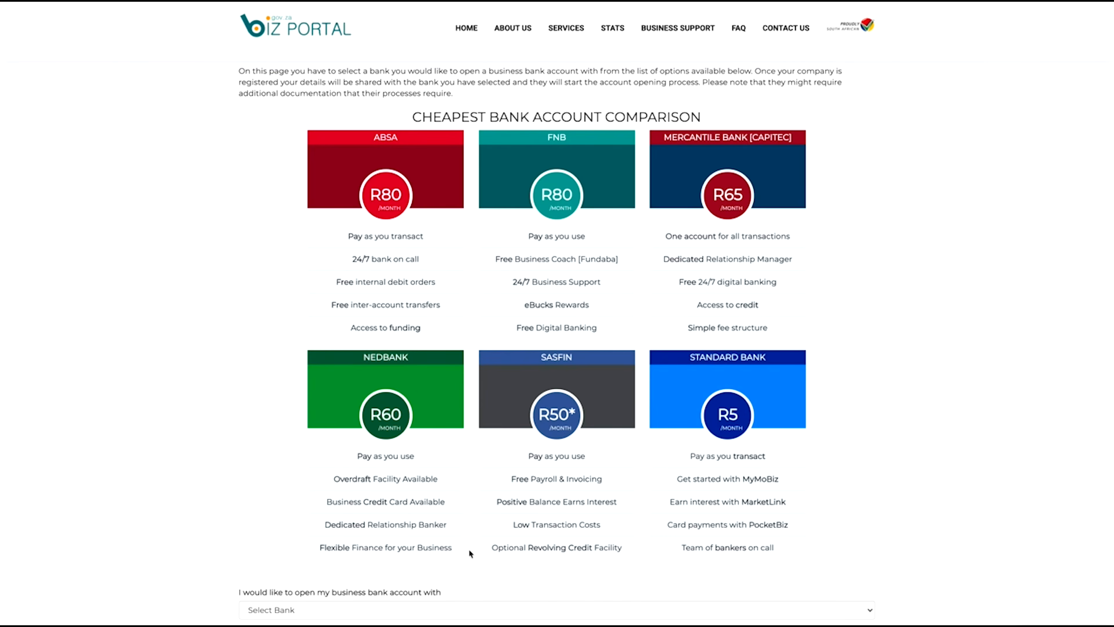
{"action": "left_click", "coordinate": [448, 614]}
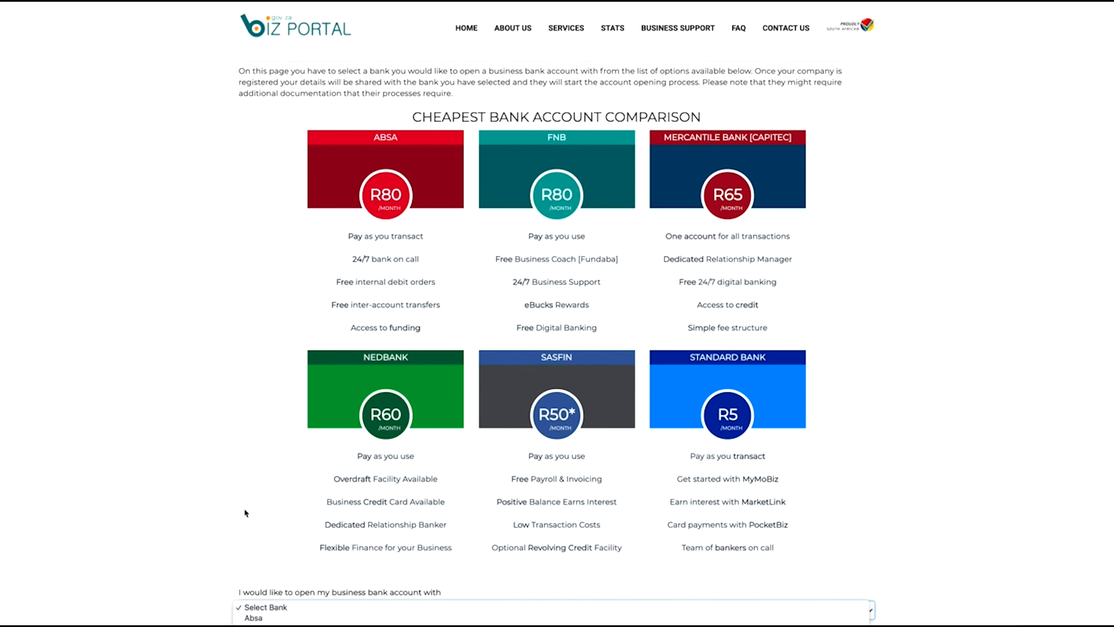
{"action": "left_click", "coordinate": [310, 625]}
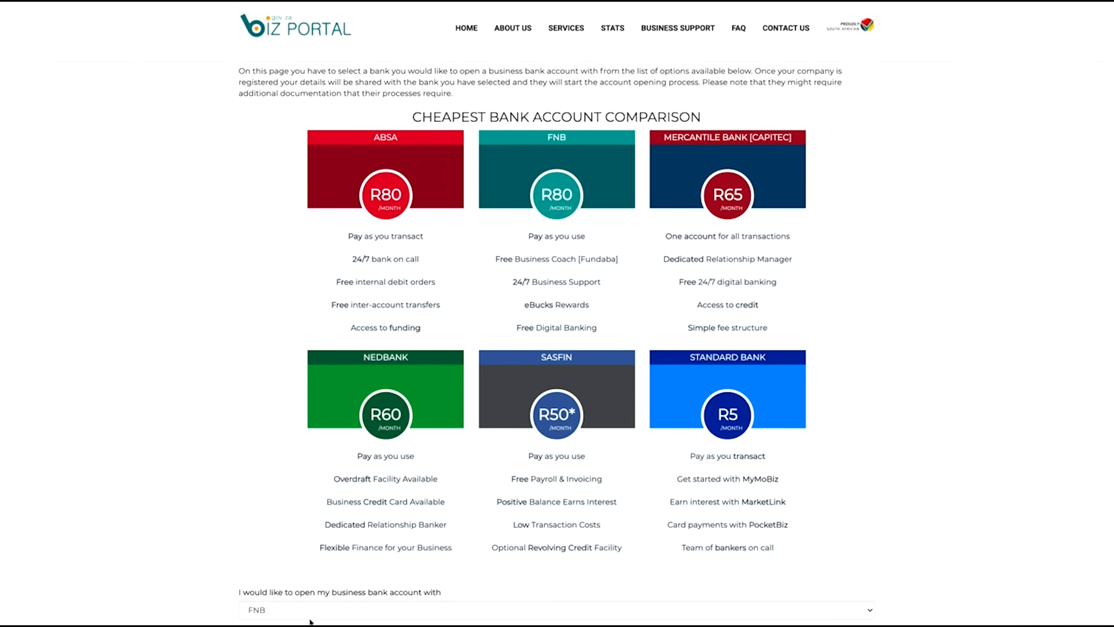
{"action": "scroll", "coordinate": [365, 586], "scroll_direction": "down", "scroll_amount": 3}
{"action": "scroll", "coordinate": [365, 586], "scroll_direction": "down", "scroll_amount": 8}
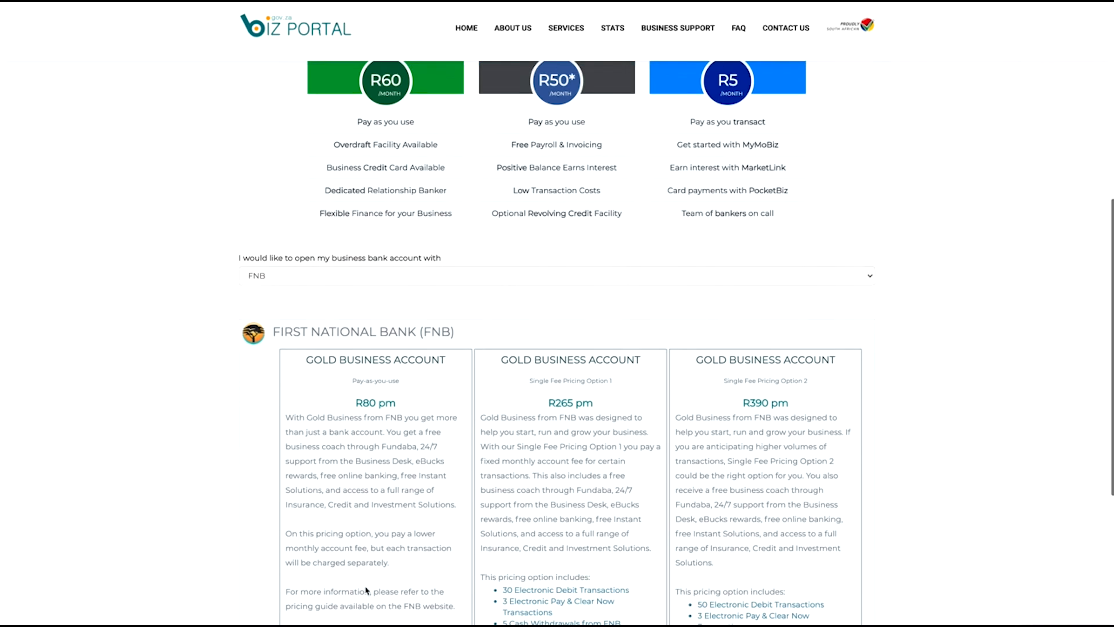
{"action": "scroll", "coordinate": [366, 590], "scroll_direction": "down", "scroll_amount": 1}
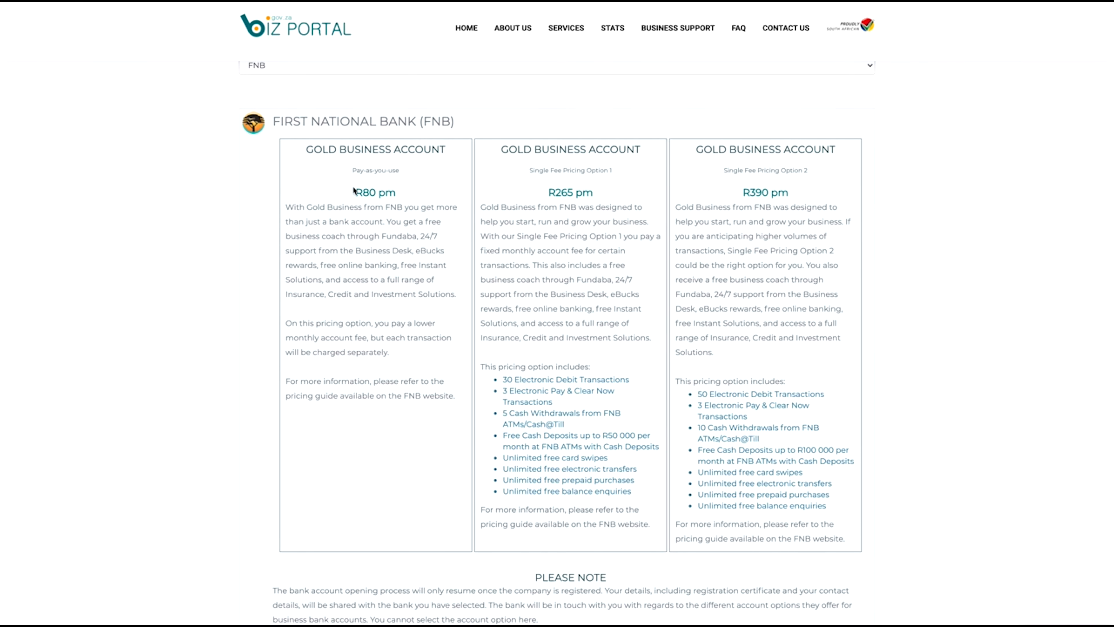
{"action": "scroll", "coordinate": [359, 302], "scroll_direction": "down", "scroll_amount": 2}
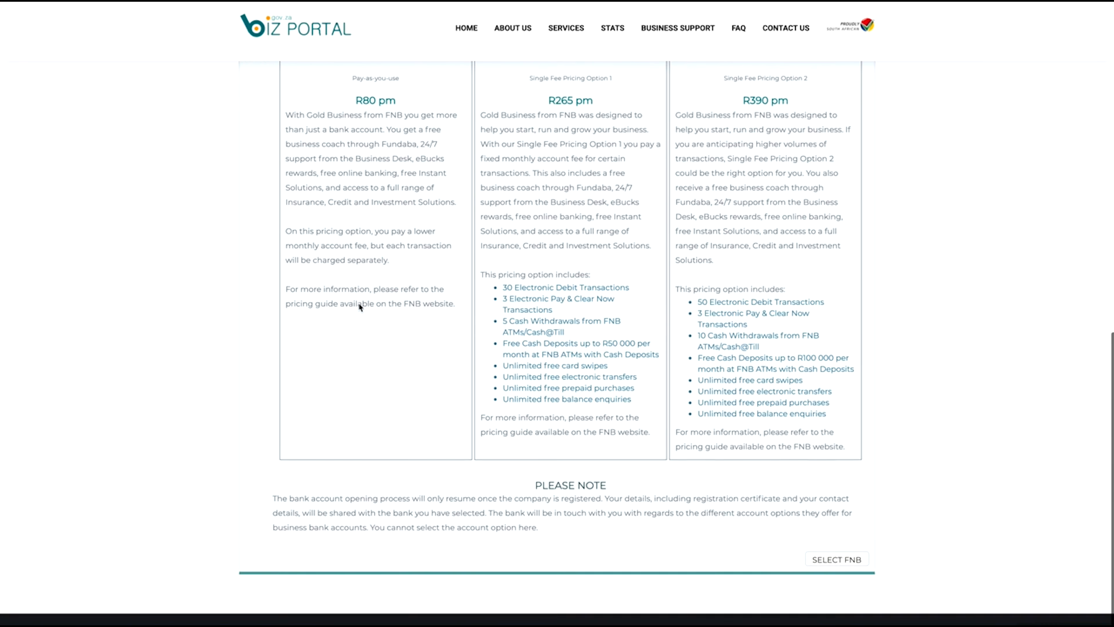
{"action": "left_click", "coordinate": [848, 565]}
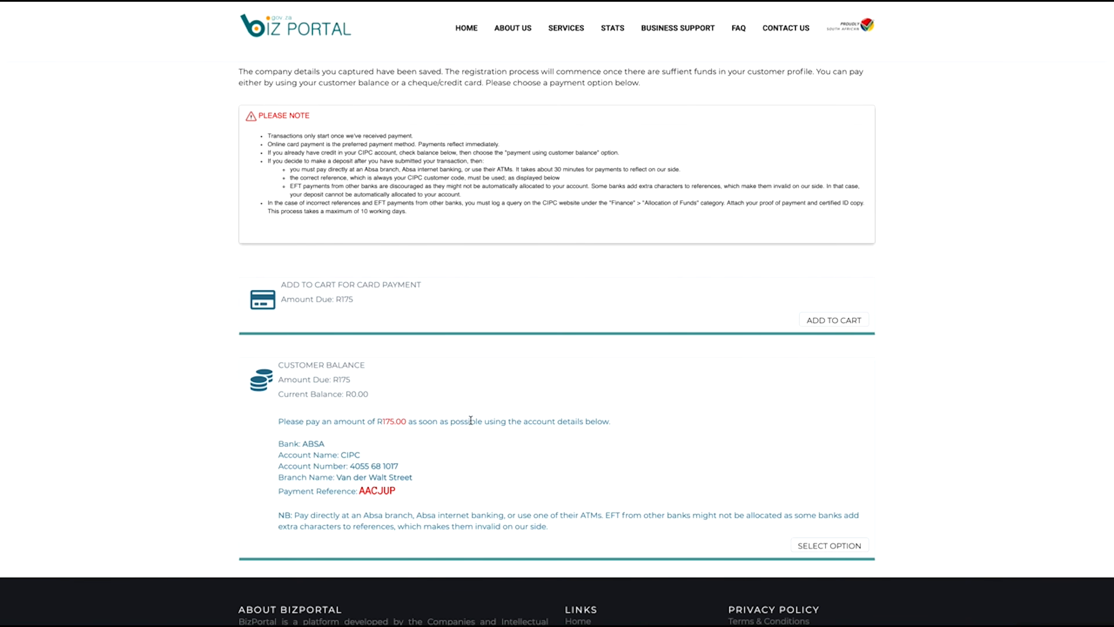
- Add the registration fee to the cart for card payment and proceed to pay
{"action": "left_click", "coordinate": [847, 320]}
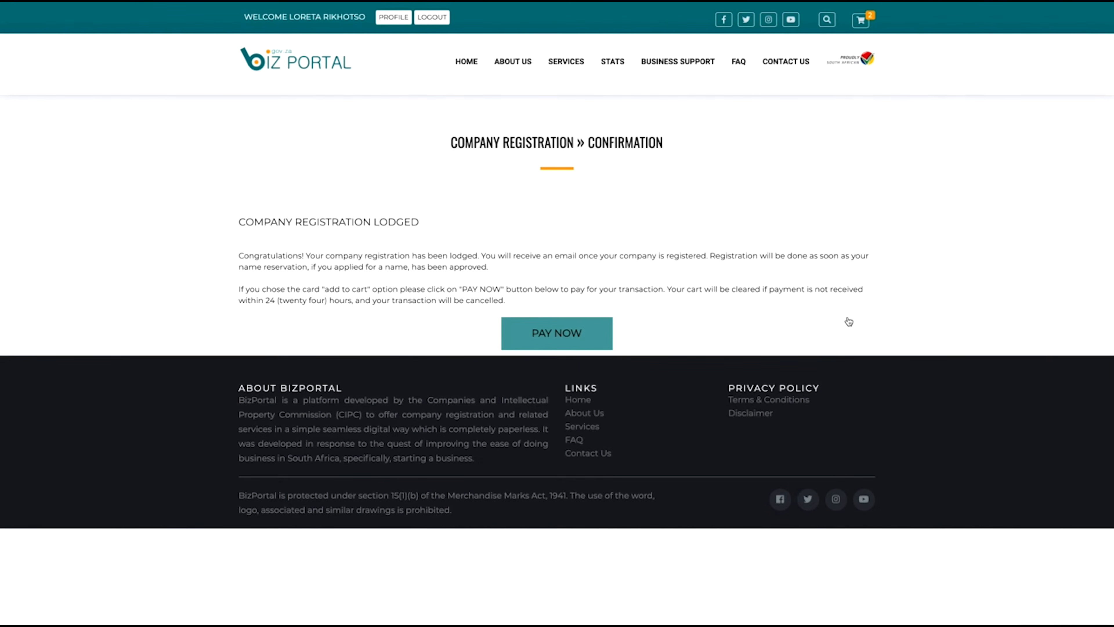
{"action": "left_click", "coordinate": [580, 338]}
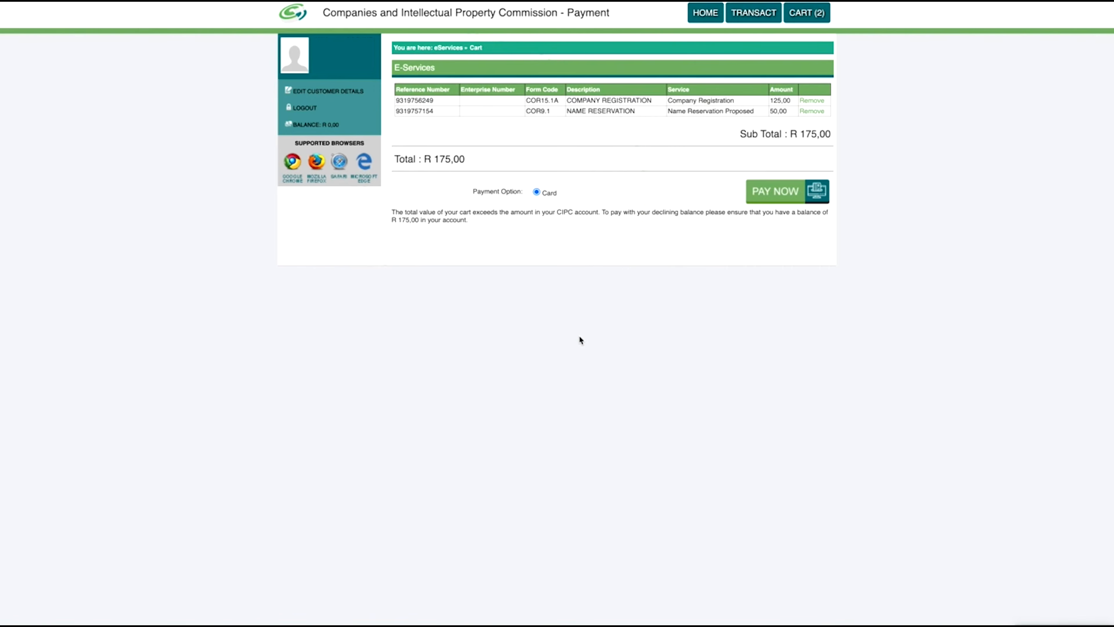
- Start card payment for the cart and accept the Payment Terms & Conditions
{"action": "left_click", "coordinate": [793, 202]}
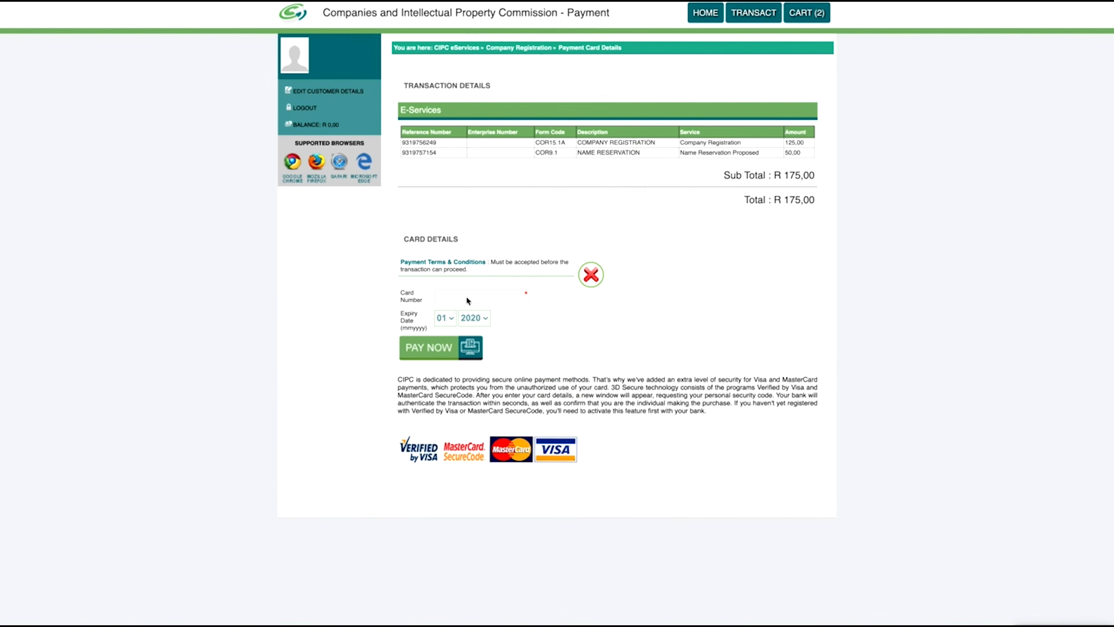
{"action": "left_click", "coordinate": [445, 263]}
{"action": "scroll", "coordinate": [480, 296], "scroll_direction": "down", "scroll_amount": 20}
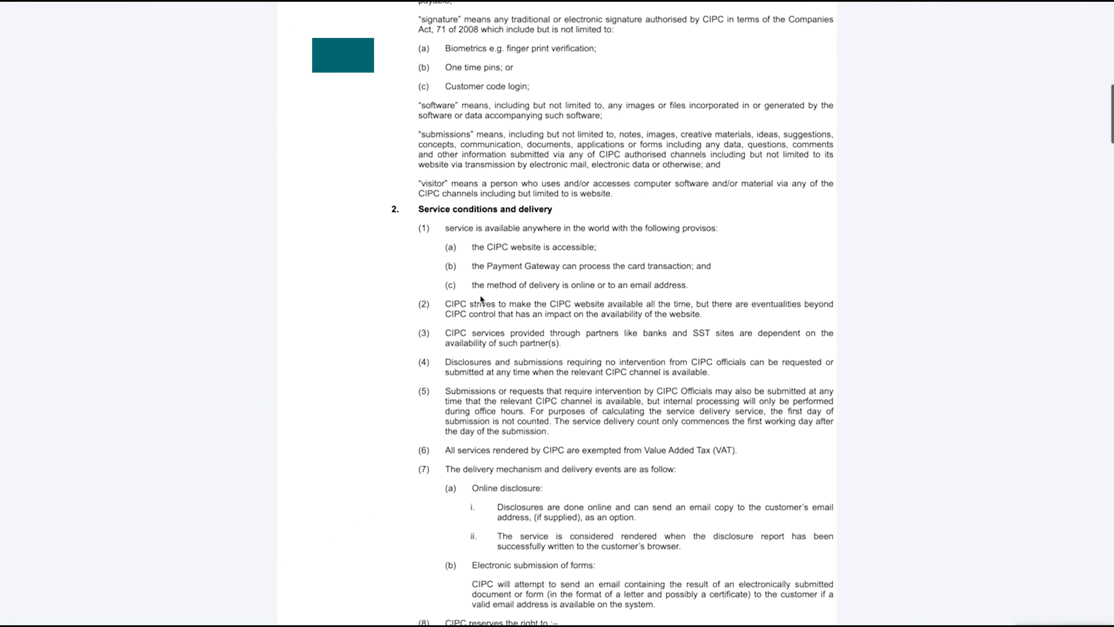
{"action": "scroll", "coordinate": [480, 295], "scroll_direction": "down", "scroll_amount": 20}
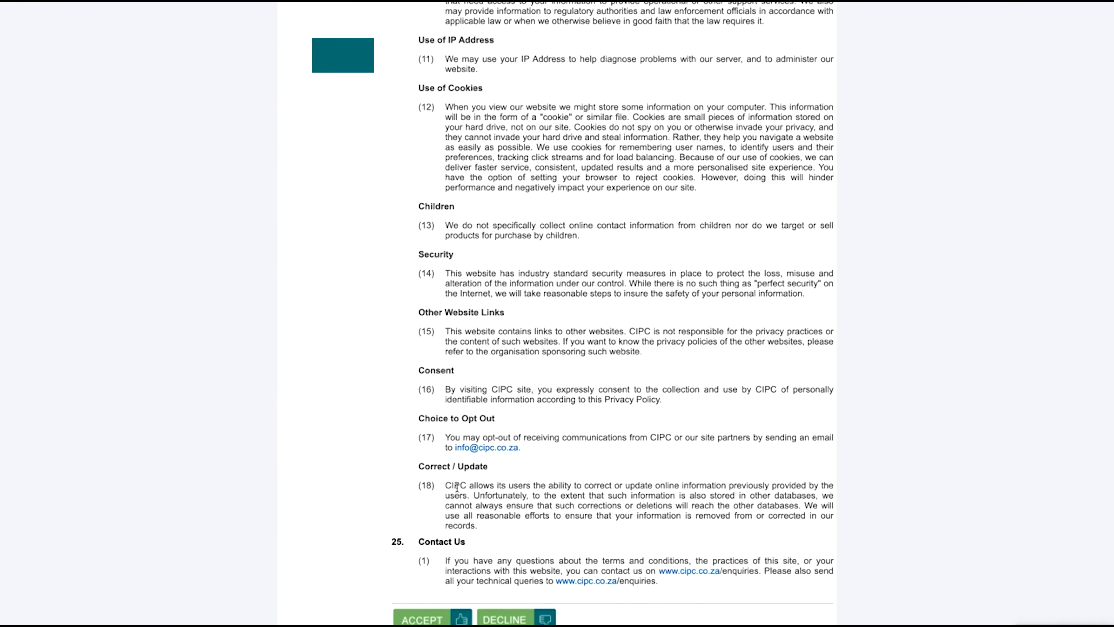
{"action": "left_click", "coordinate": [439, 619]}
- Pay the R 175,00 with the card number, then authorise it with the one-time PIN
{"action": "left_click", "coordinate": [453, 299]}
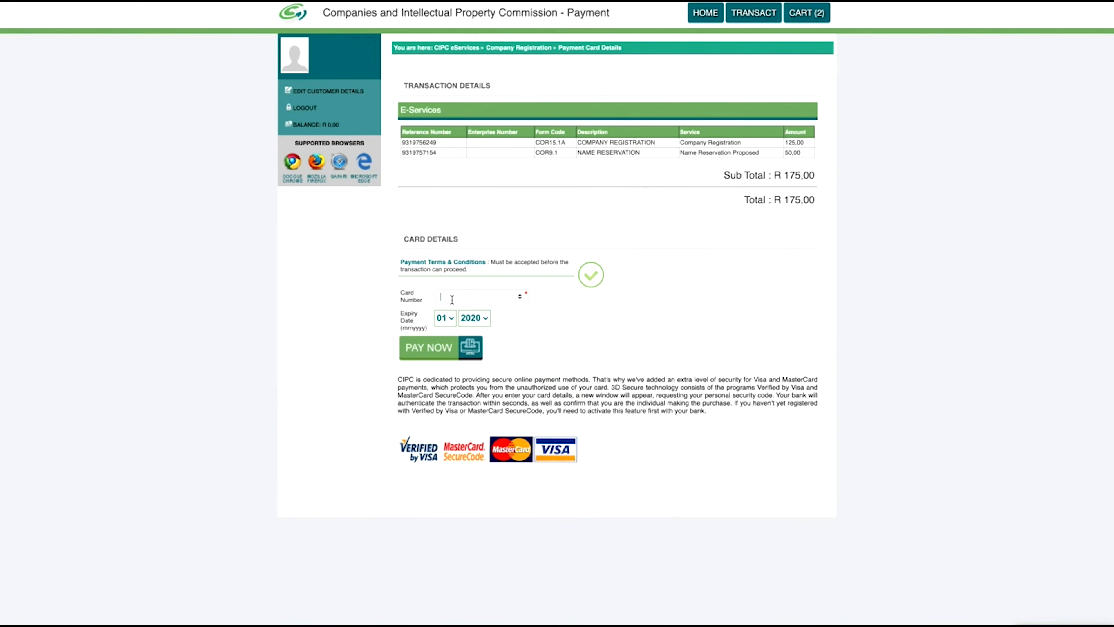
{"action": "type", "text": "0000000000000000"}
{"action": "left_click", "coordinate": [448, 352]}
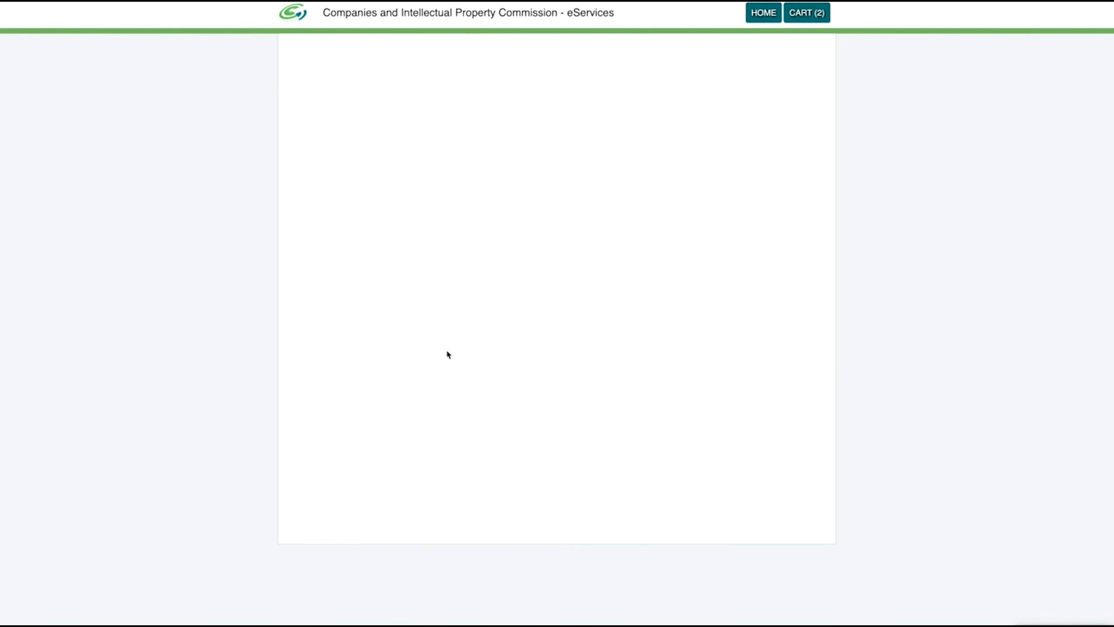
{"action": "left_click", "coordinate": [530, 229]}
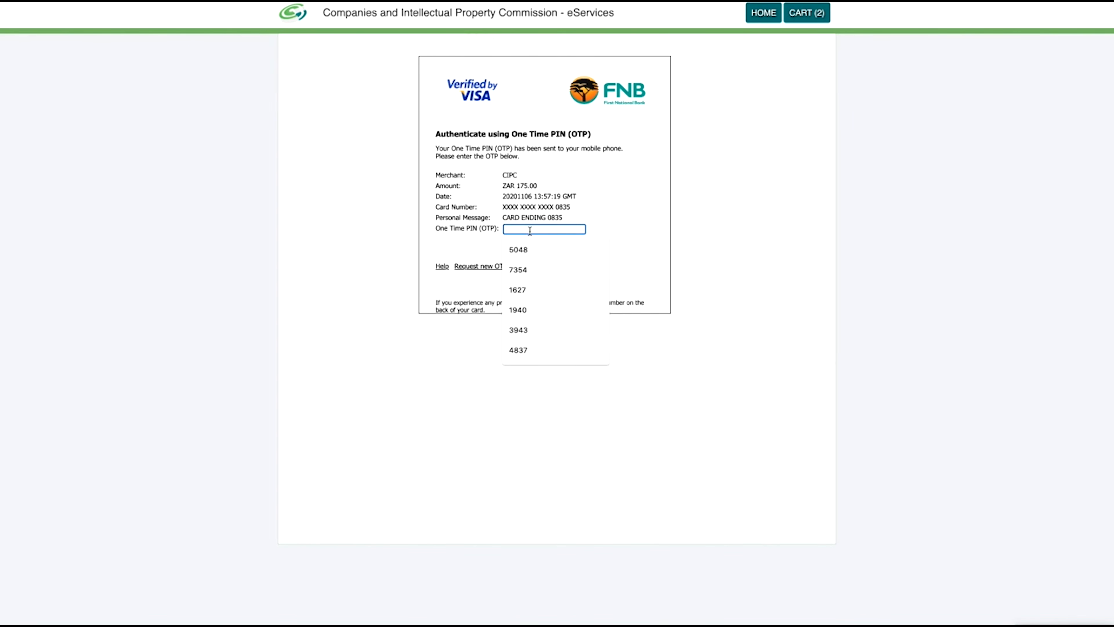
{"action": "left_click", "coordinate": [525, 243]}
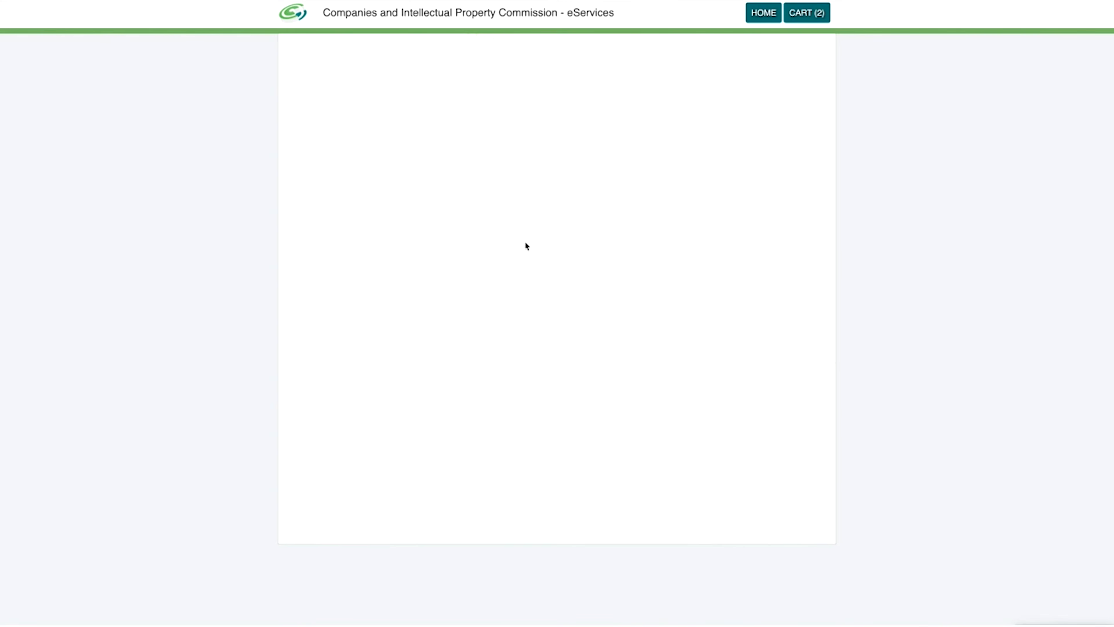